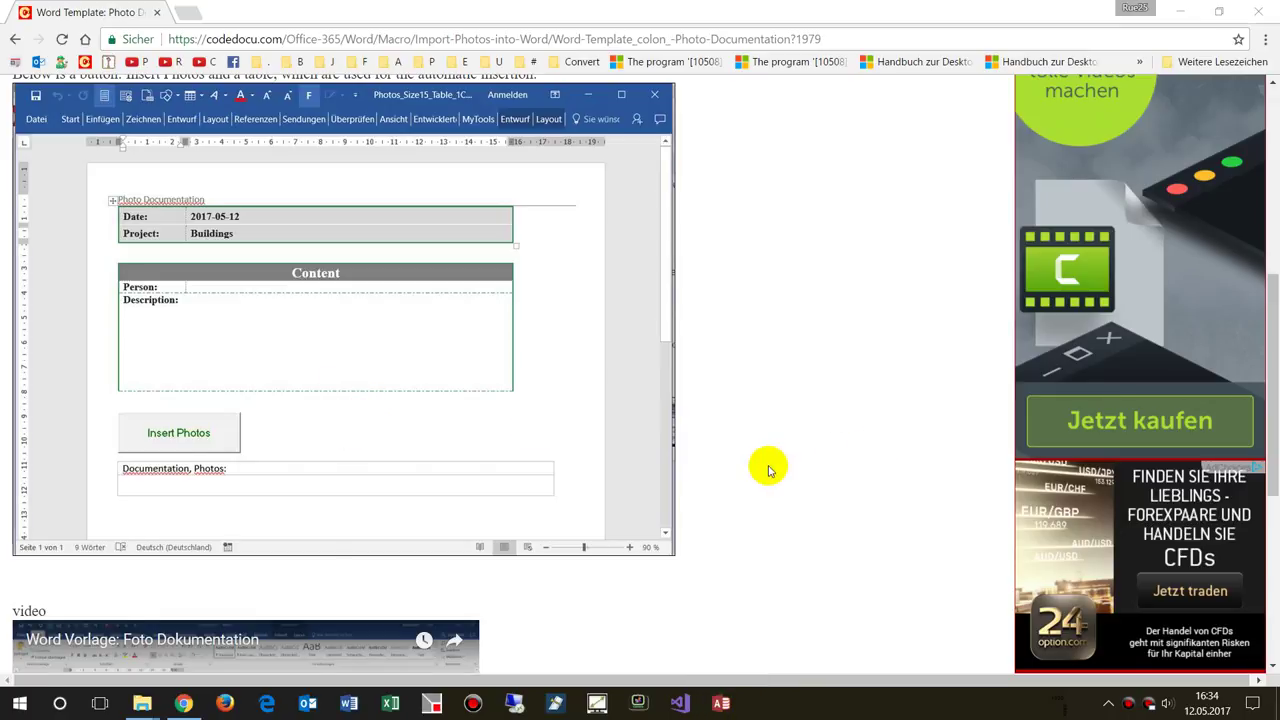
Close the #Word folder window and bring up the 2017-05-12 Foto_Tabelle_einspaltig template folder
scroll(768, 470, "down", 4)
scroll(706, 480, "up", 10)
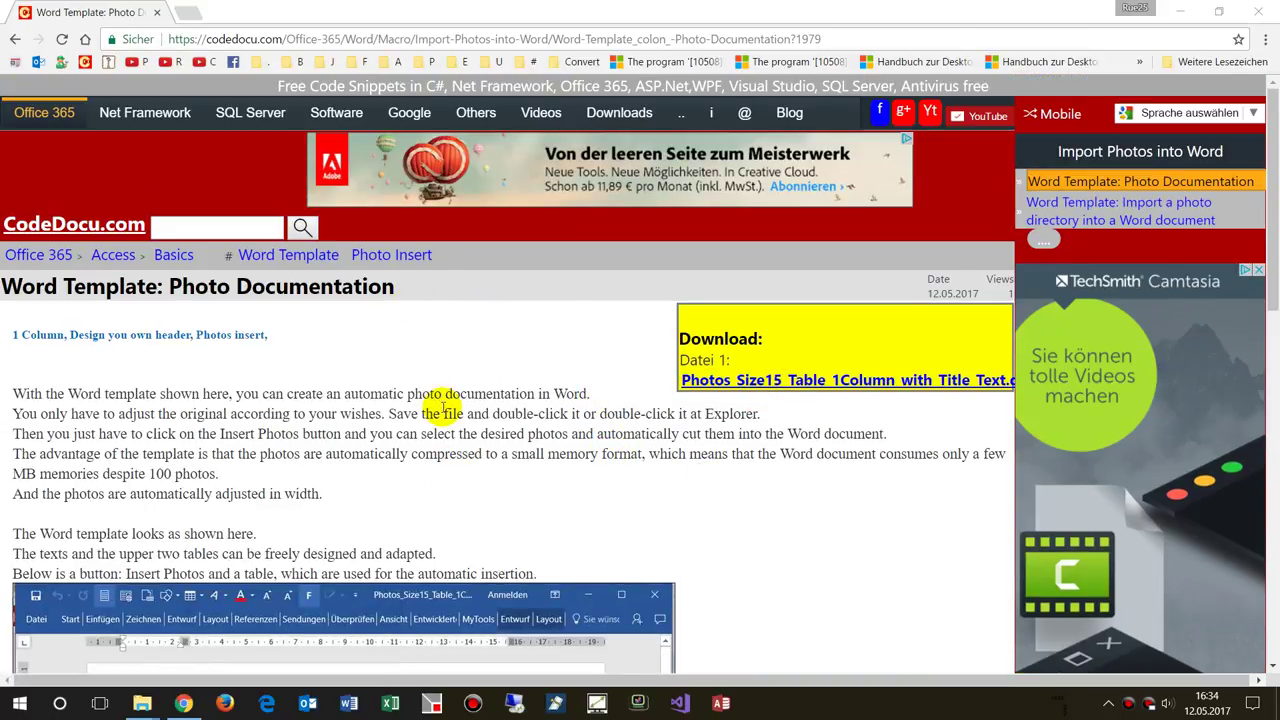
scroll(277, 413, "down", 3)
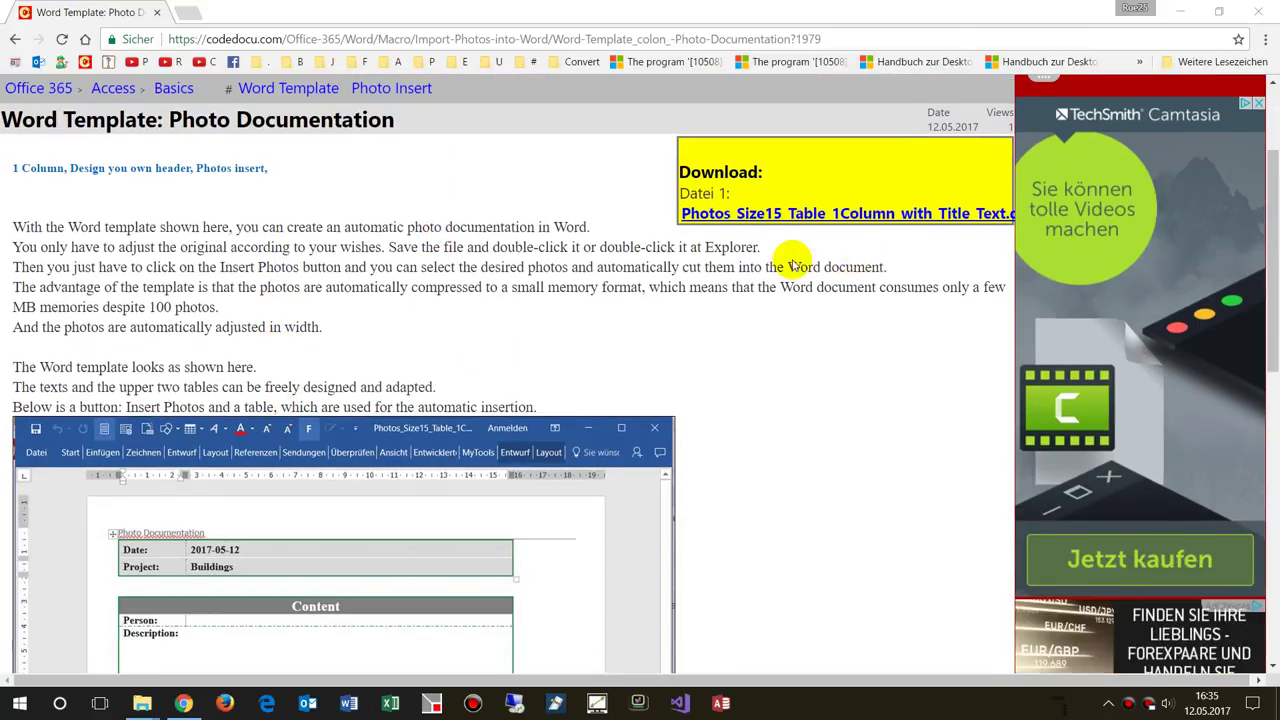
scroll(731, 283, "down", 1)
scroll(731, 283, "down", 4)
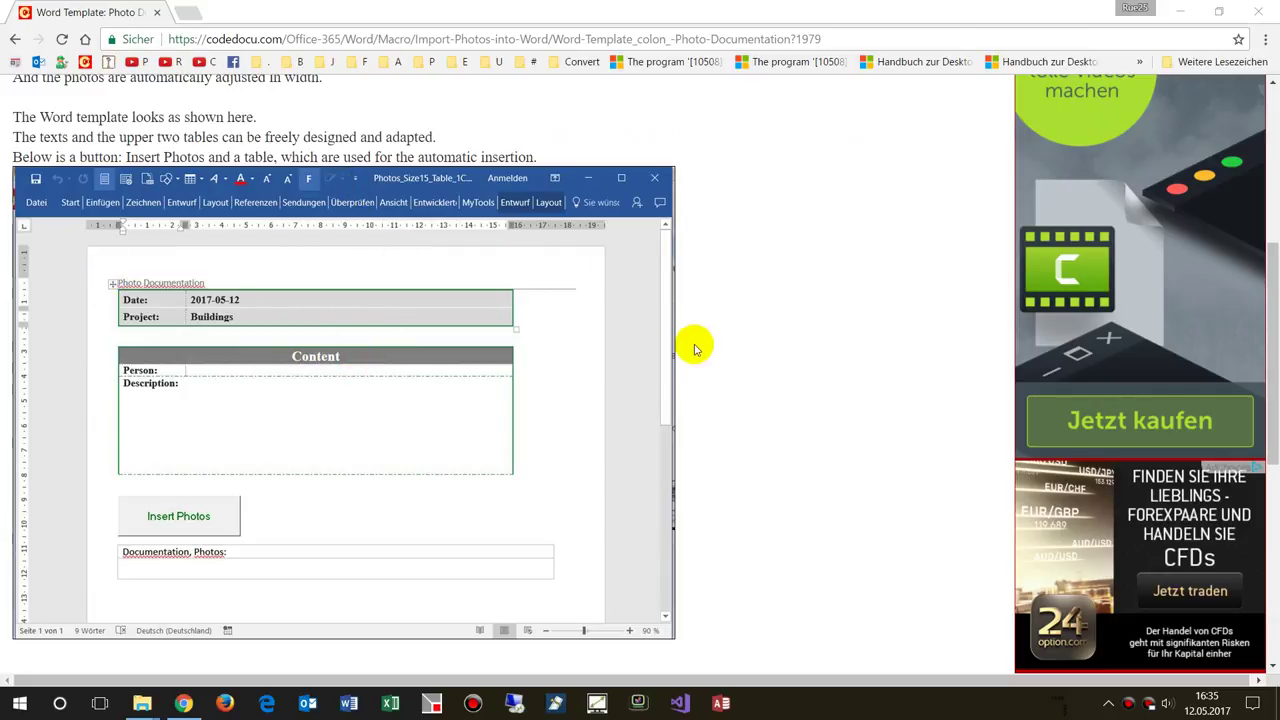
scroll(695, 346, "down", 2)
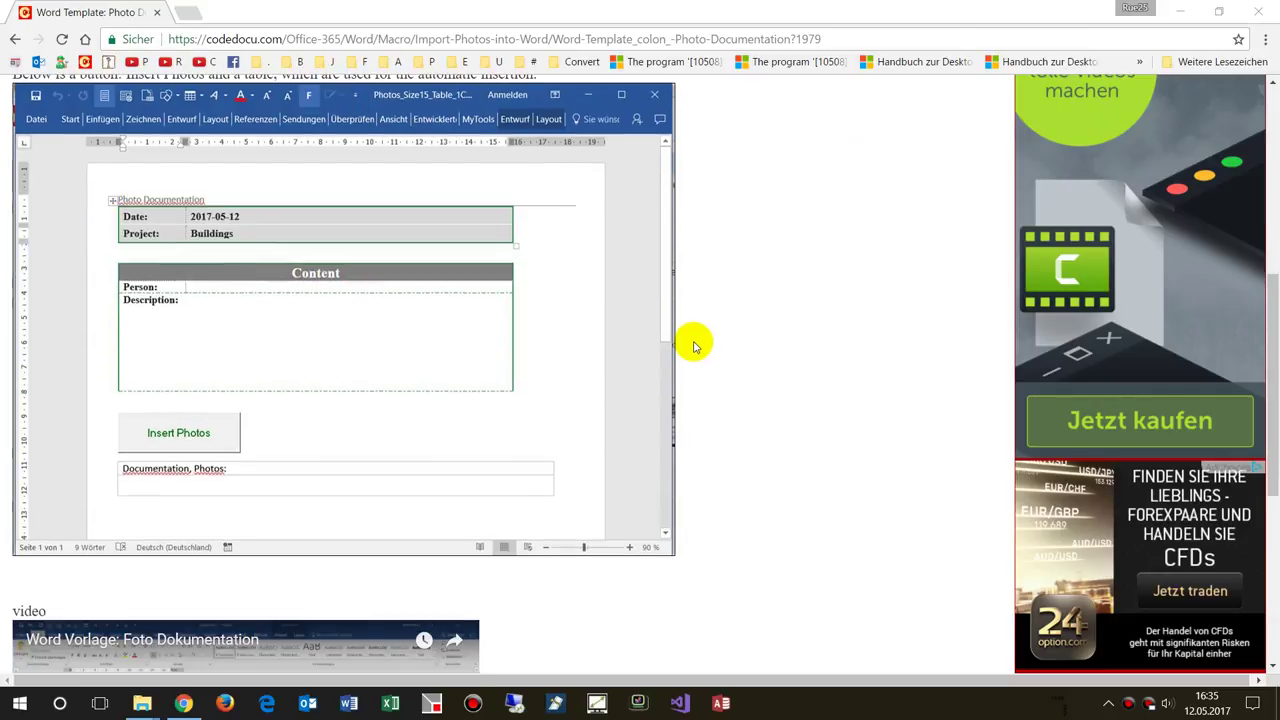
scroll(695, 342, "down", 2)
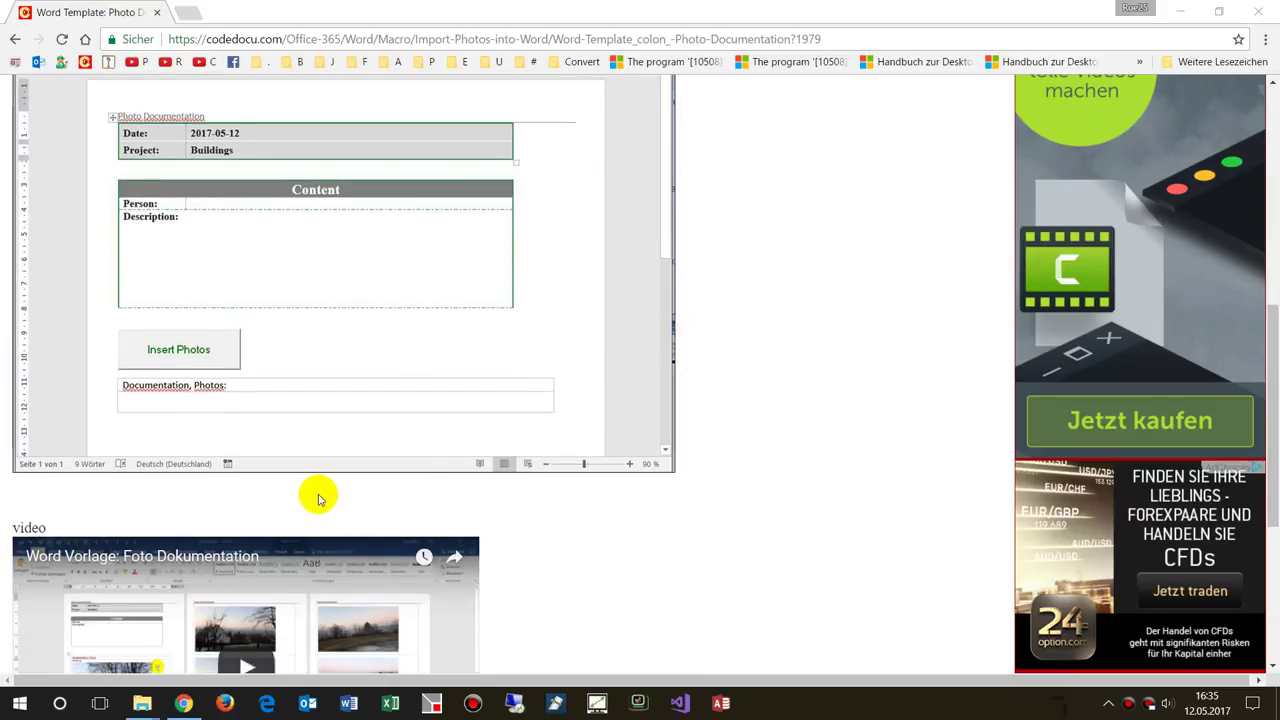
scroll(323, 494, "up", 2)
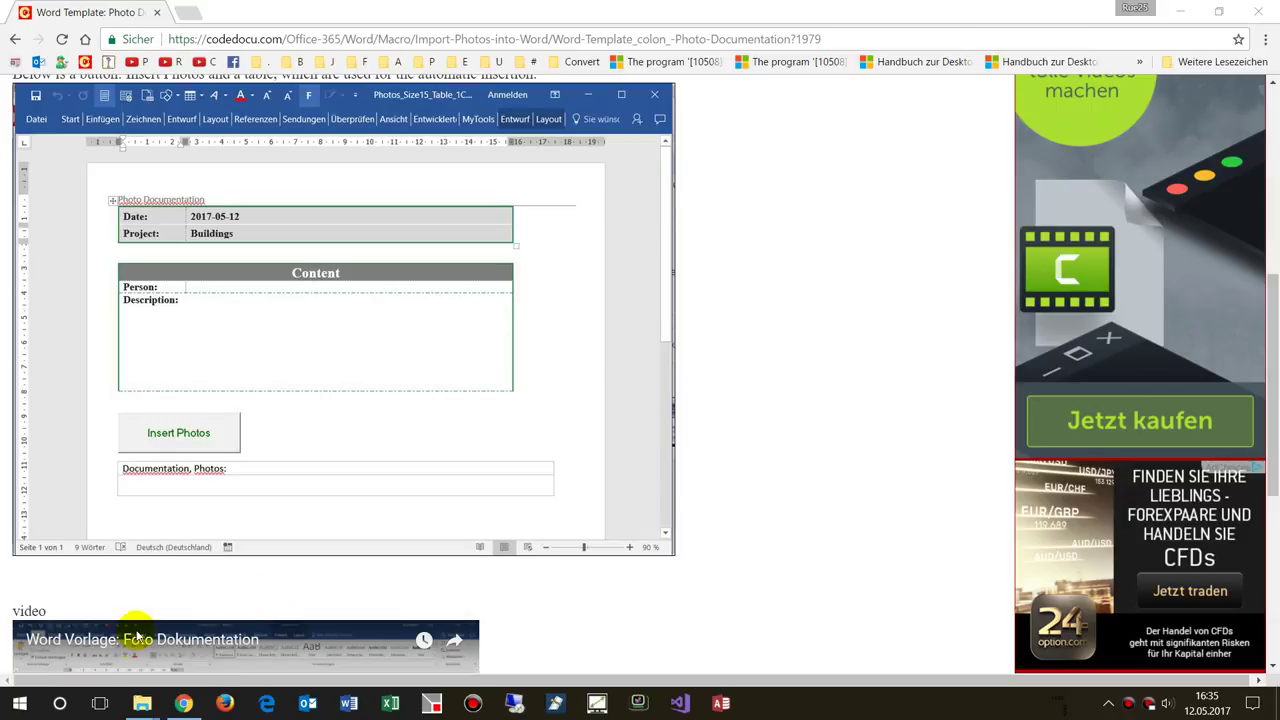
mouse_move(142, 703)
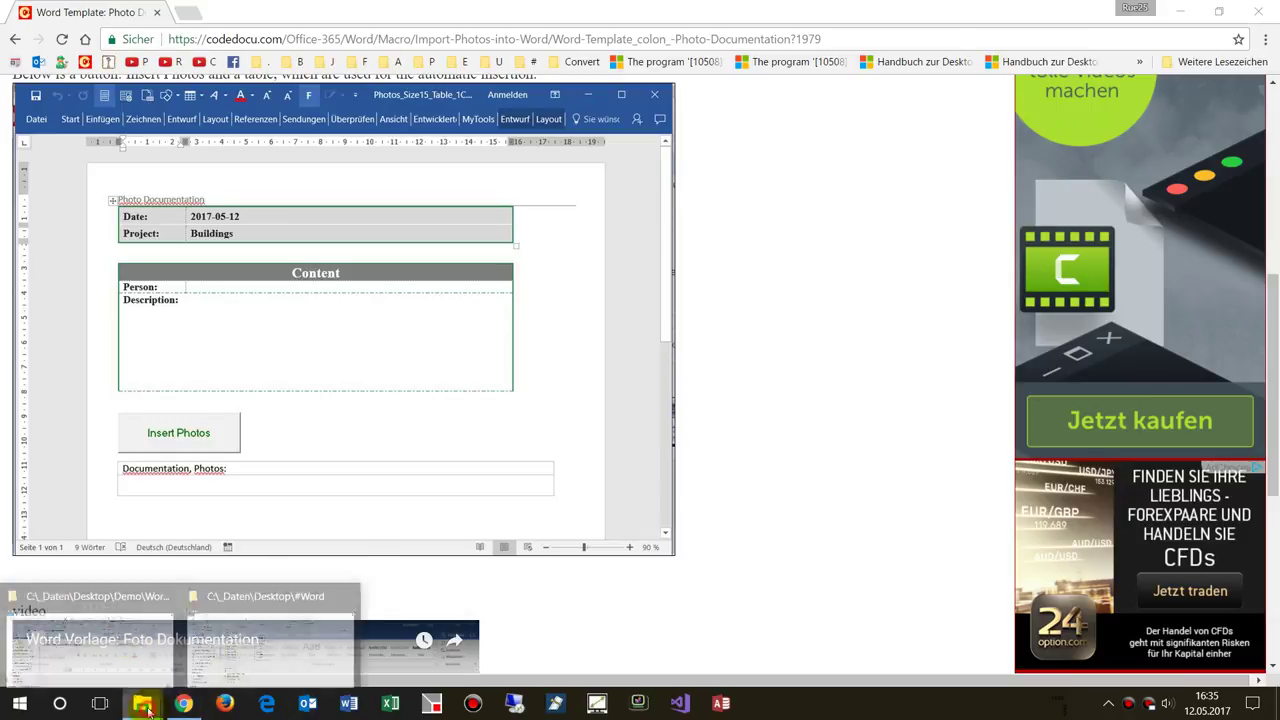
left_click(295, 625)
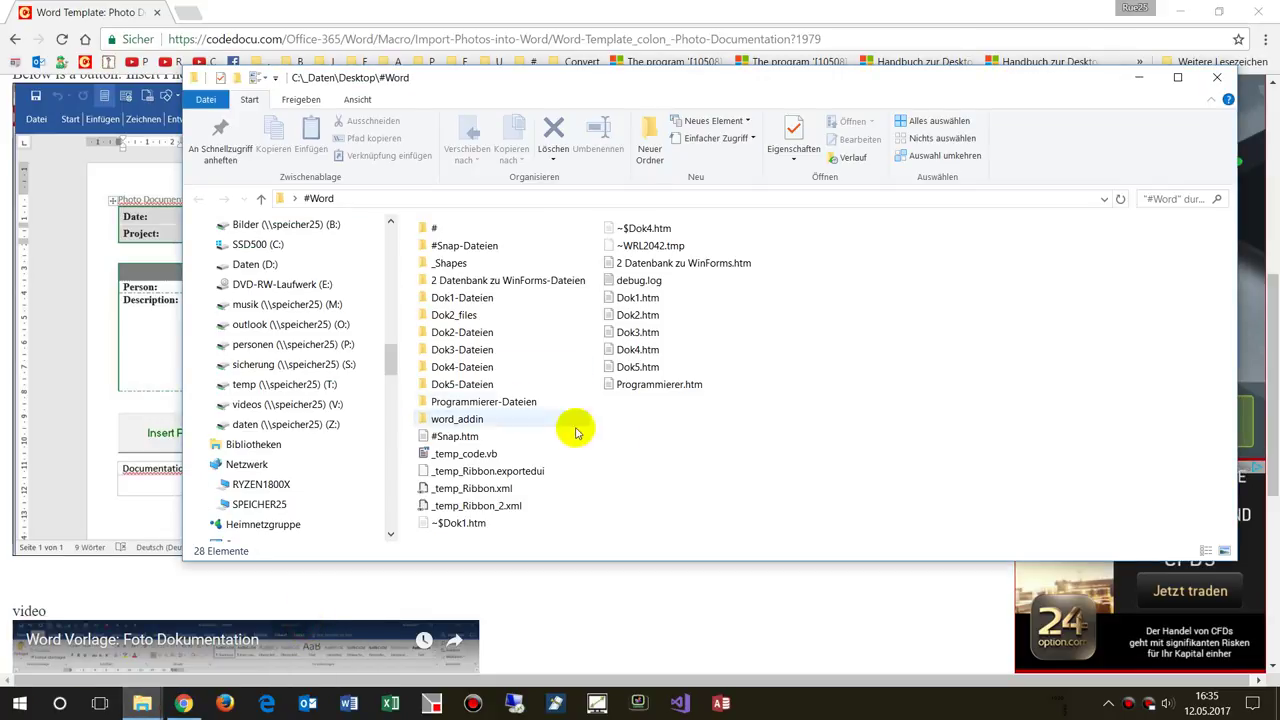
left_click(1216, 77)
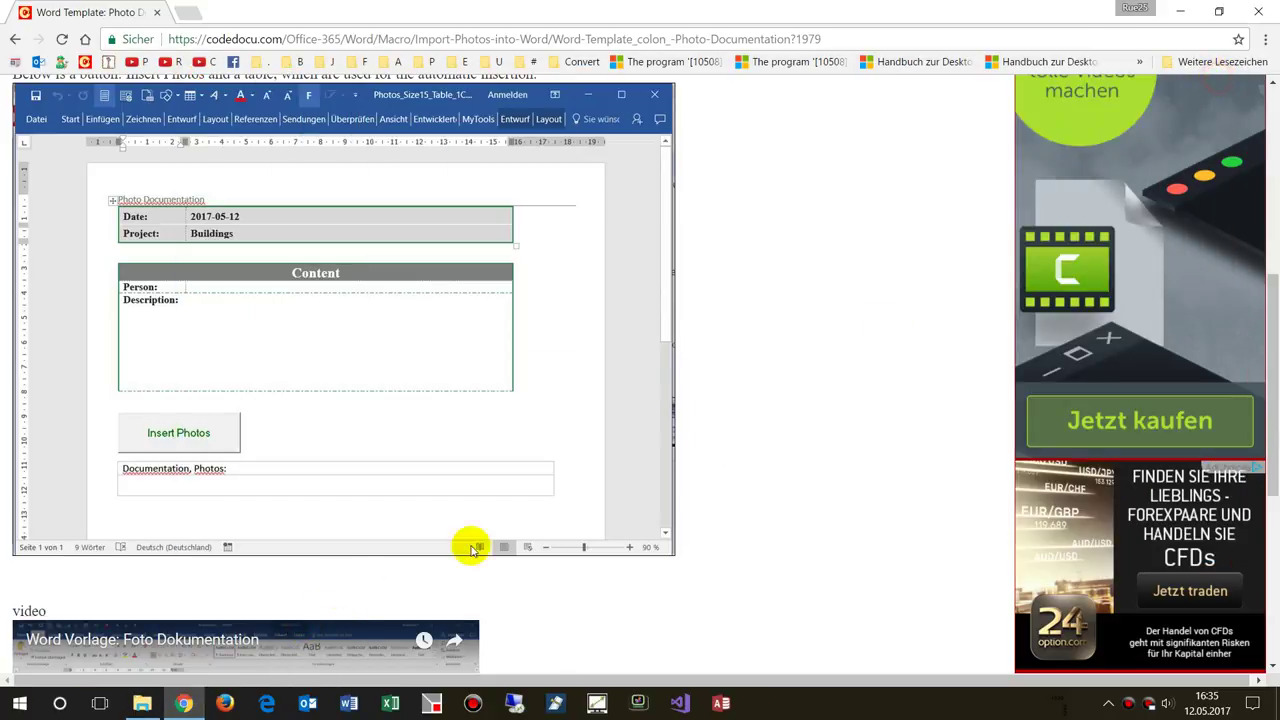
left_click(150, 698)
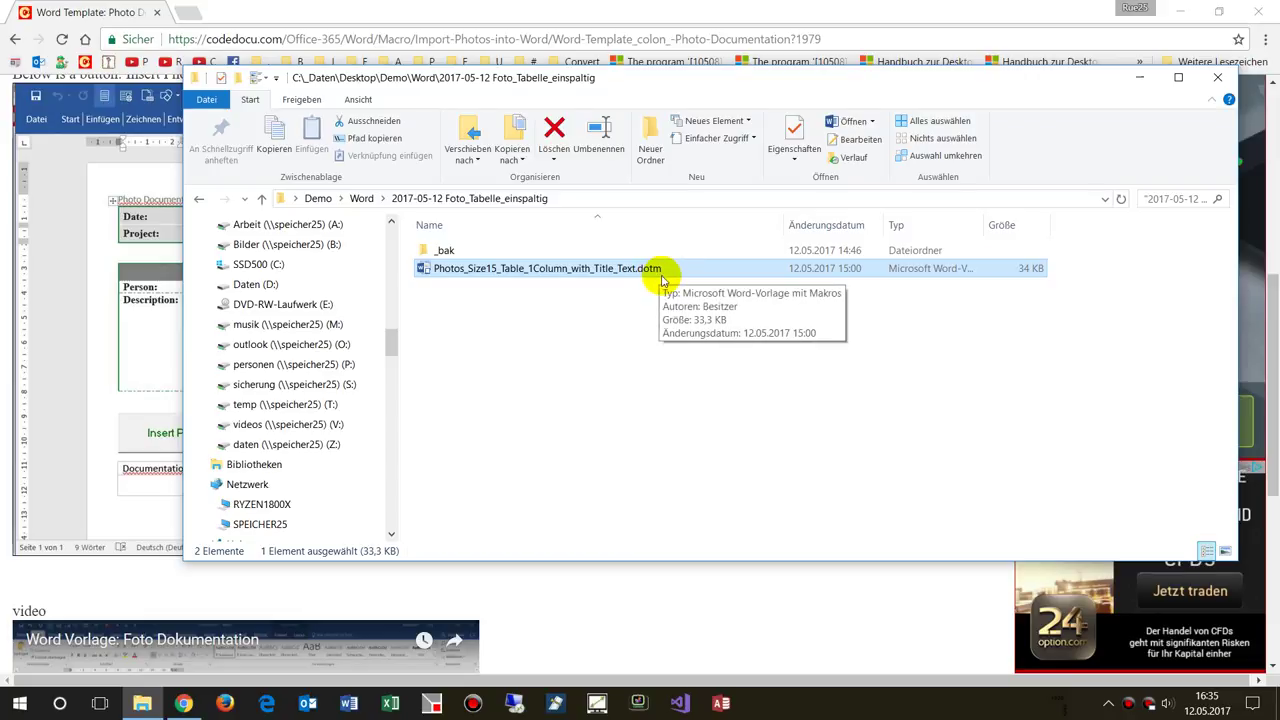
Create a new document from the Photos_Size15_Table_1Column_with_Title_Text.dotm template
double_click(423, 272)
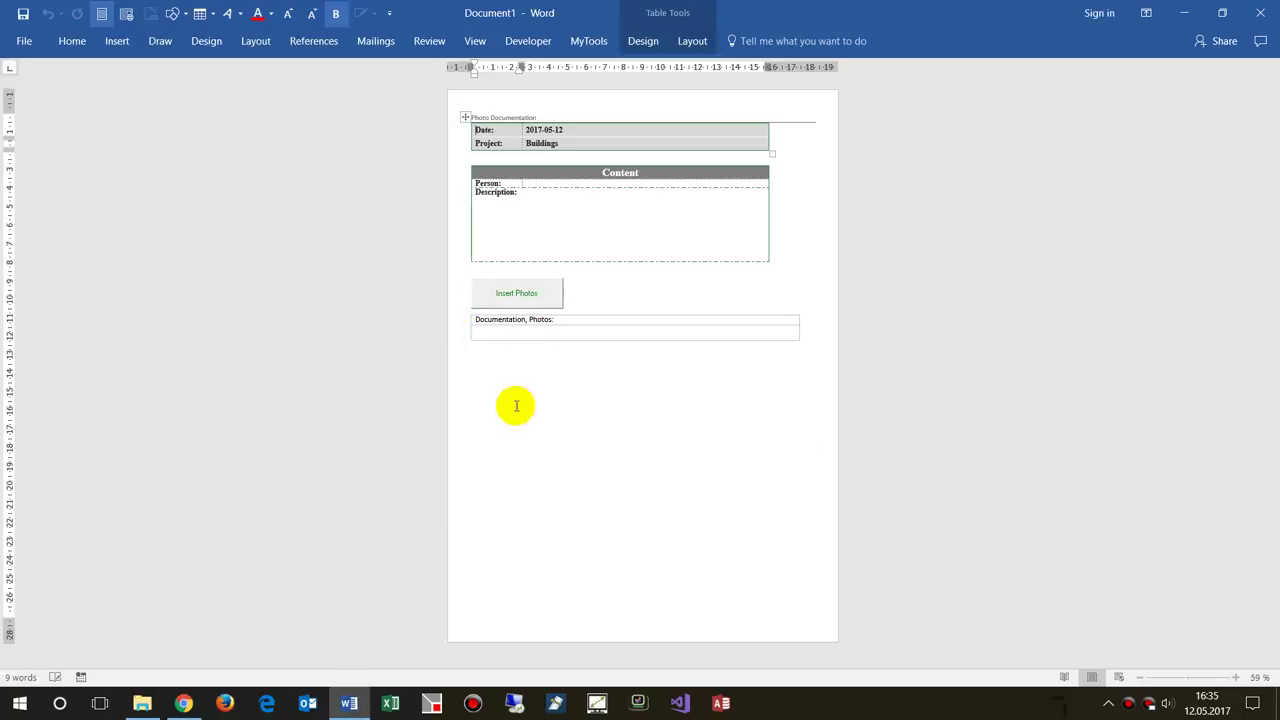
left_click(144, 705)
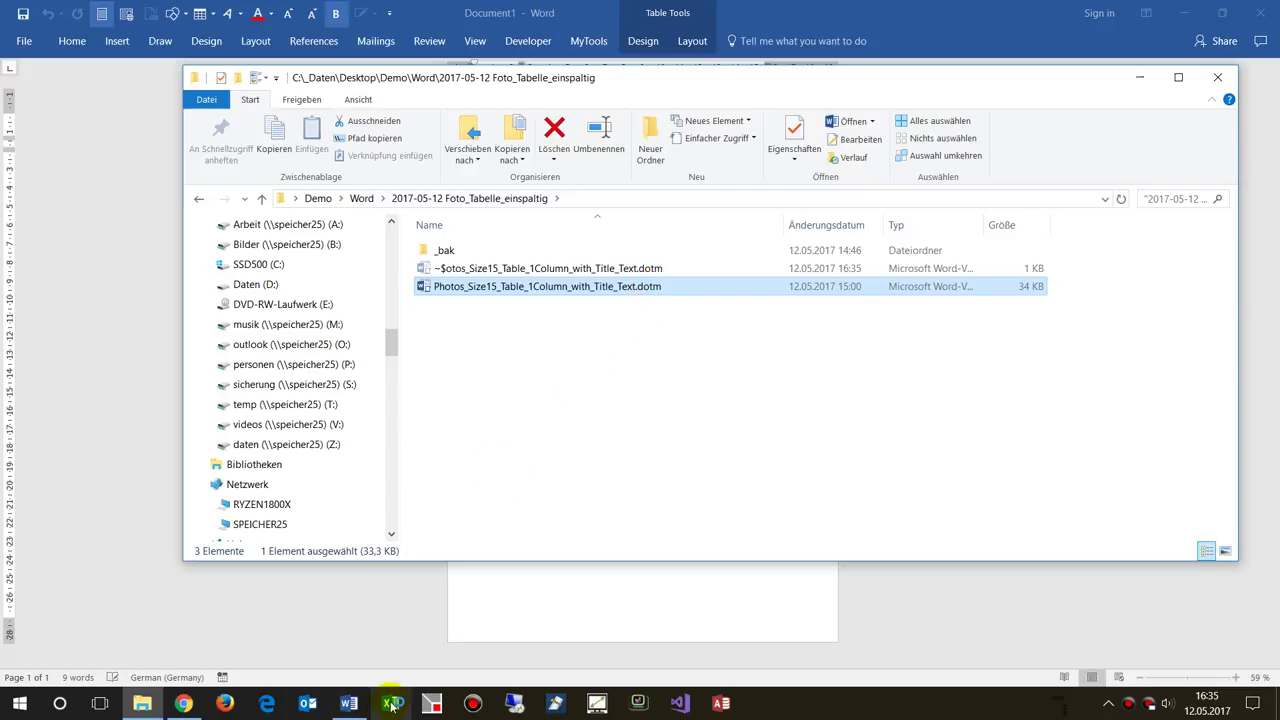
mouse_move(146, 709)
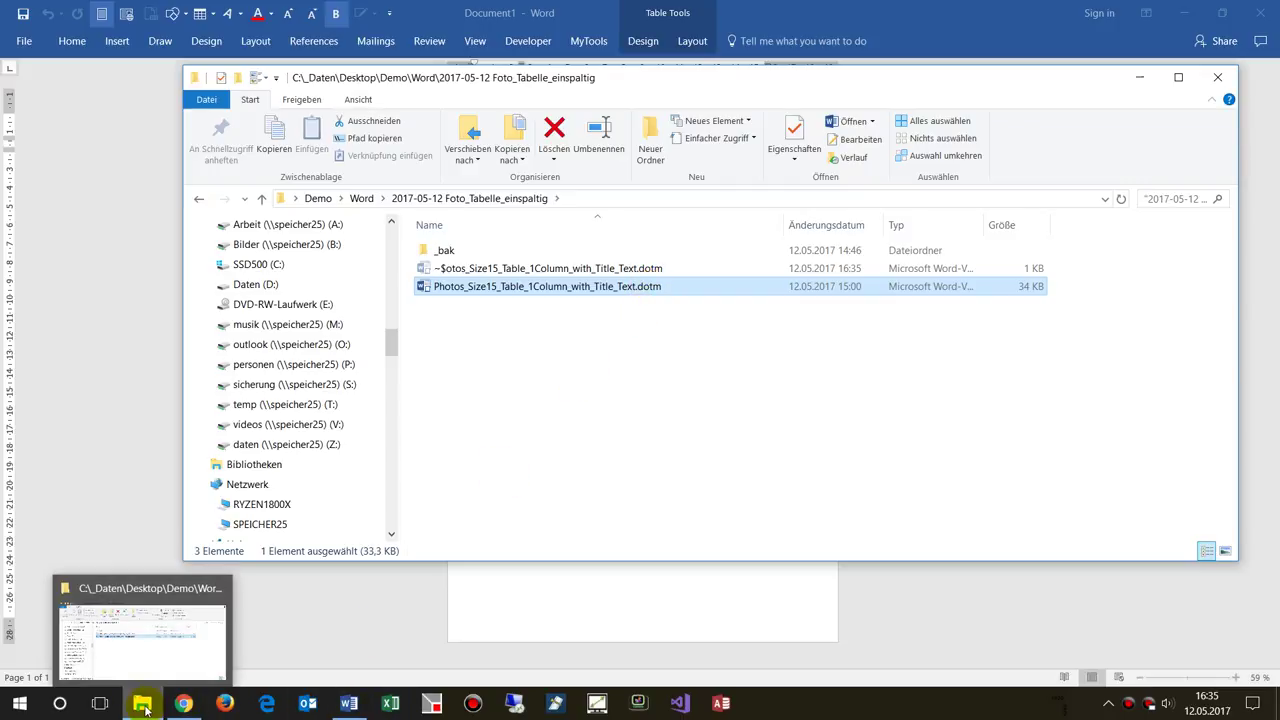
left_click(348, 703)
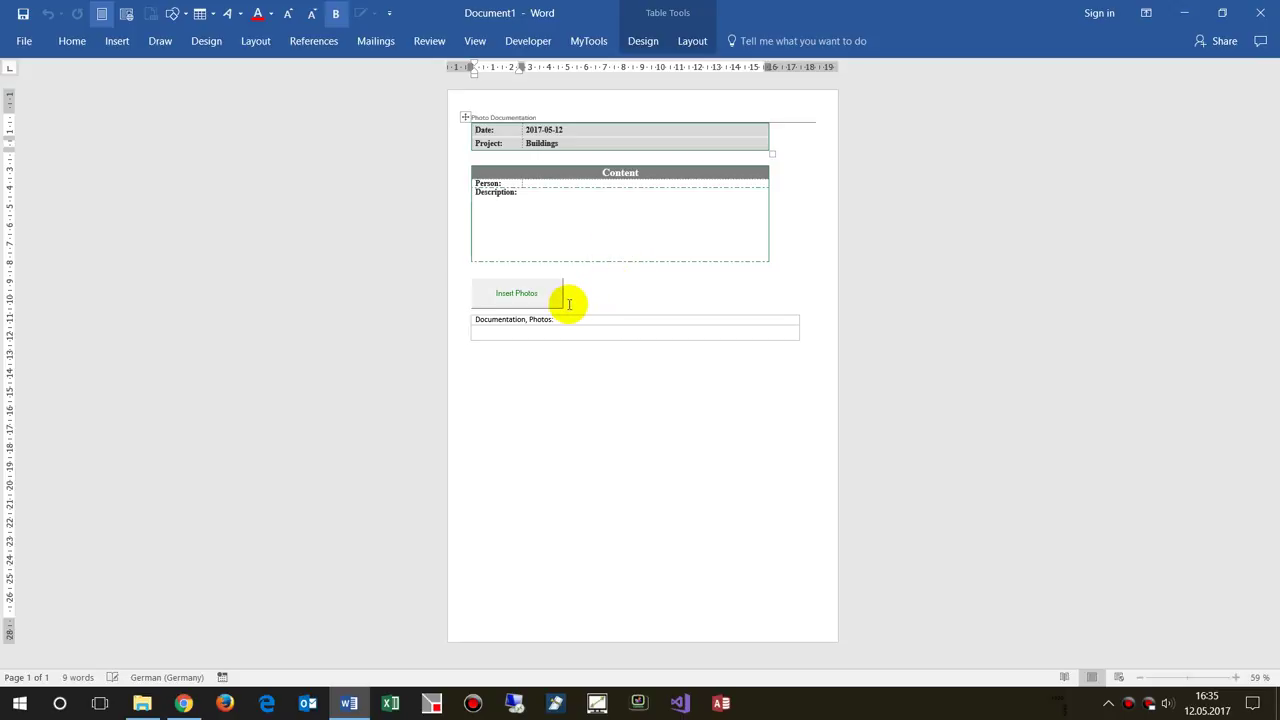
Enter 'My first Document' in the Description cell and place the cursor below the tables
left_click(581, 208)
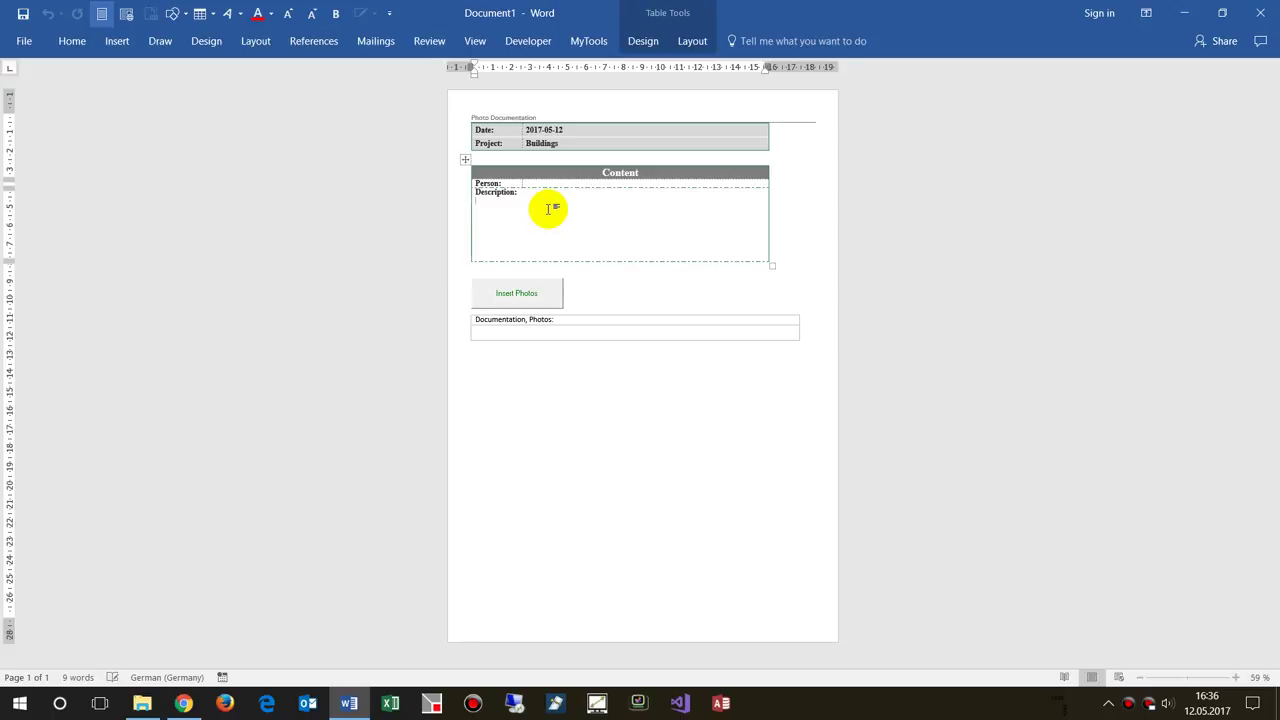
type("ment")
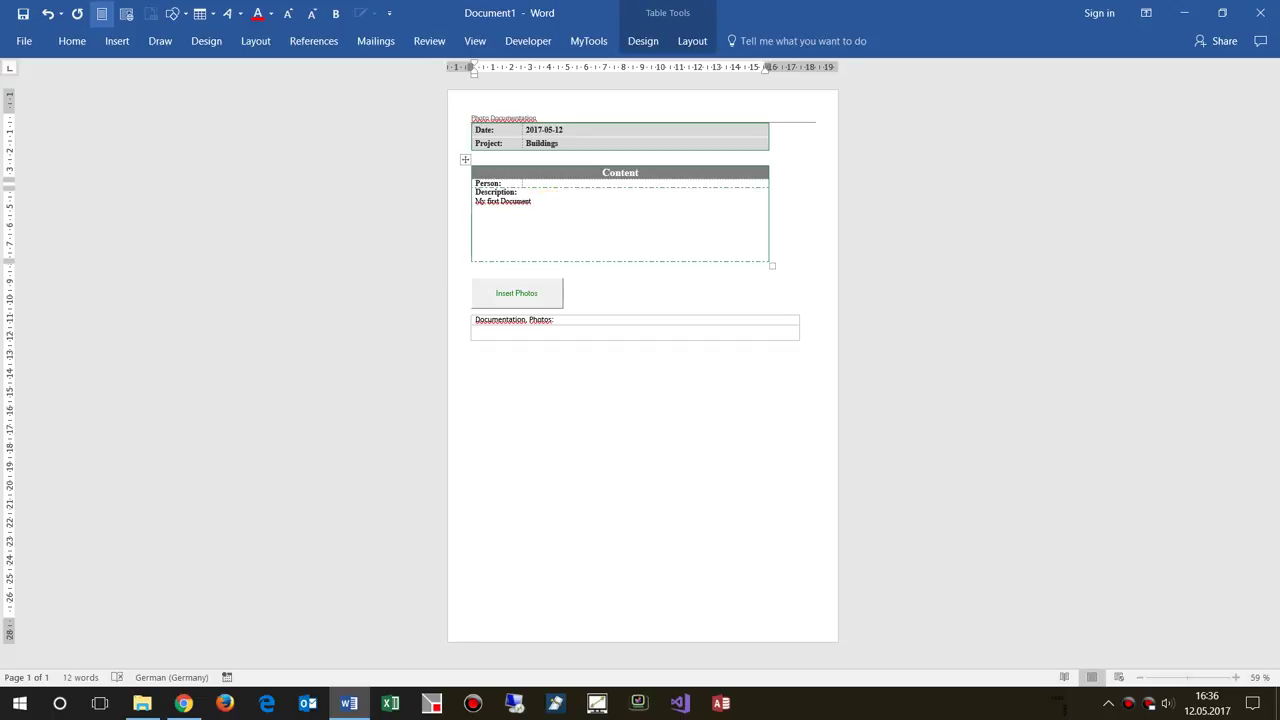
left_click(596, 396)
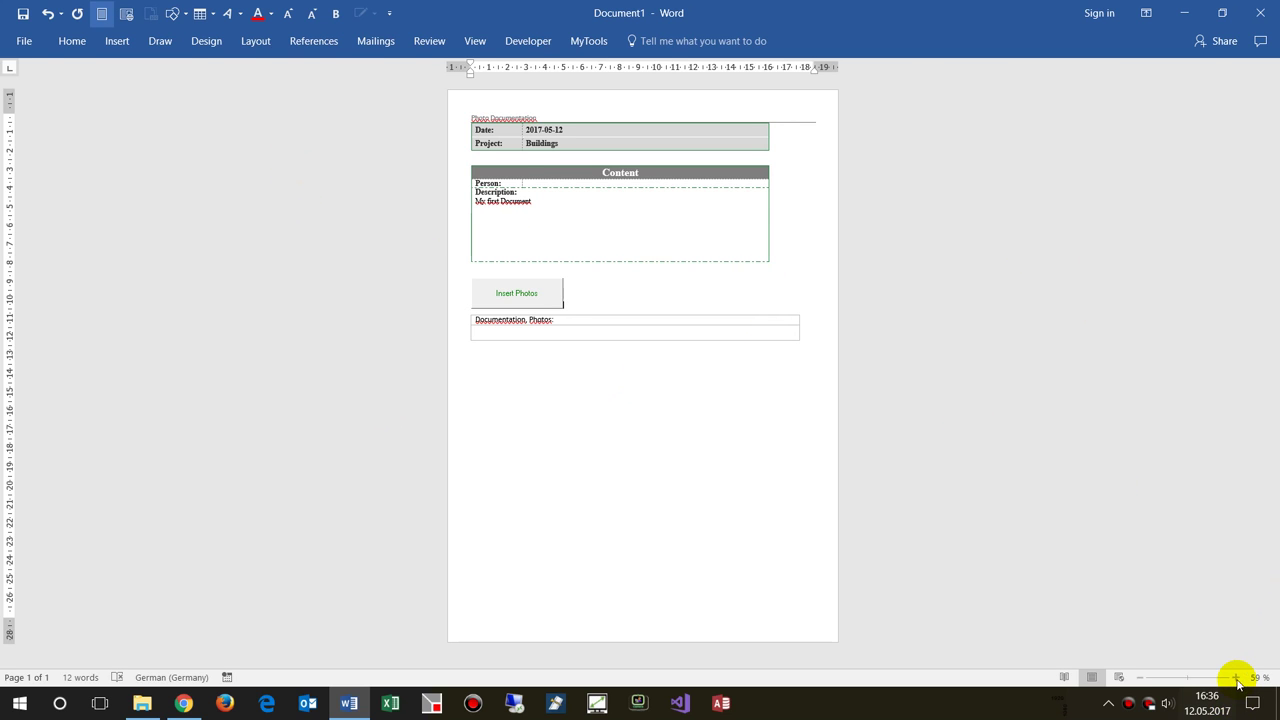
Launch the template's photo import and move the photo picker away from the document
left_click(565, 345)
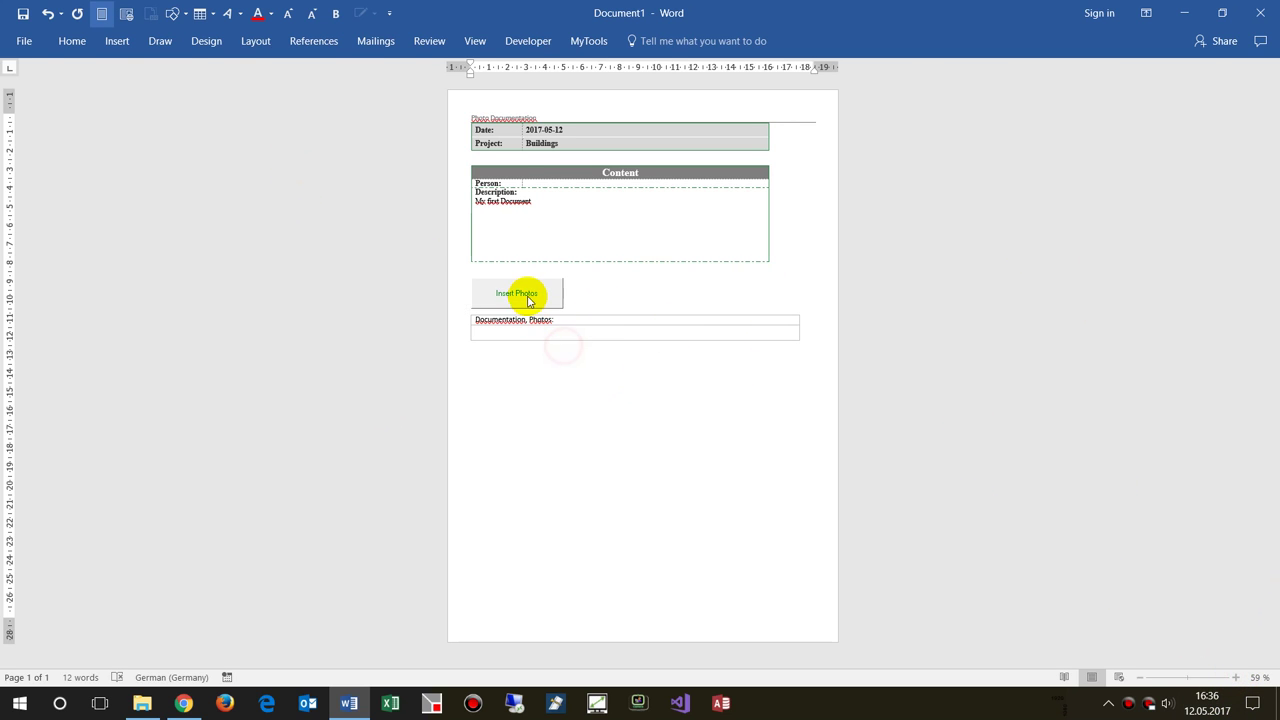
left_click(527, 298)
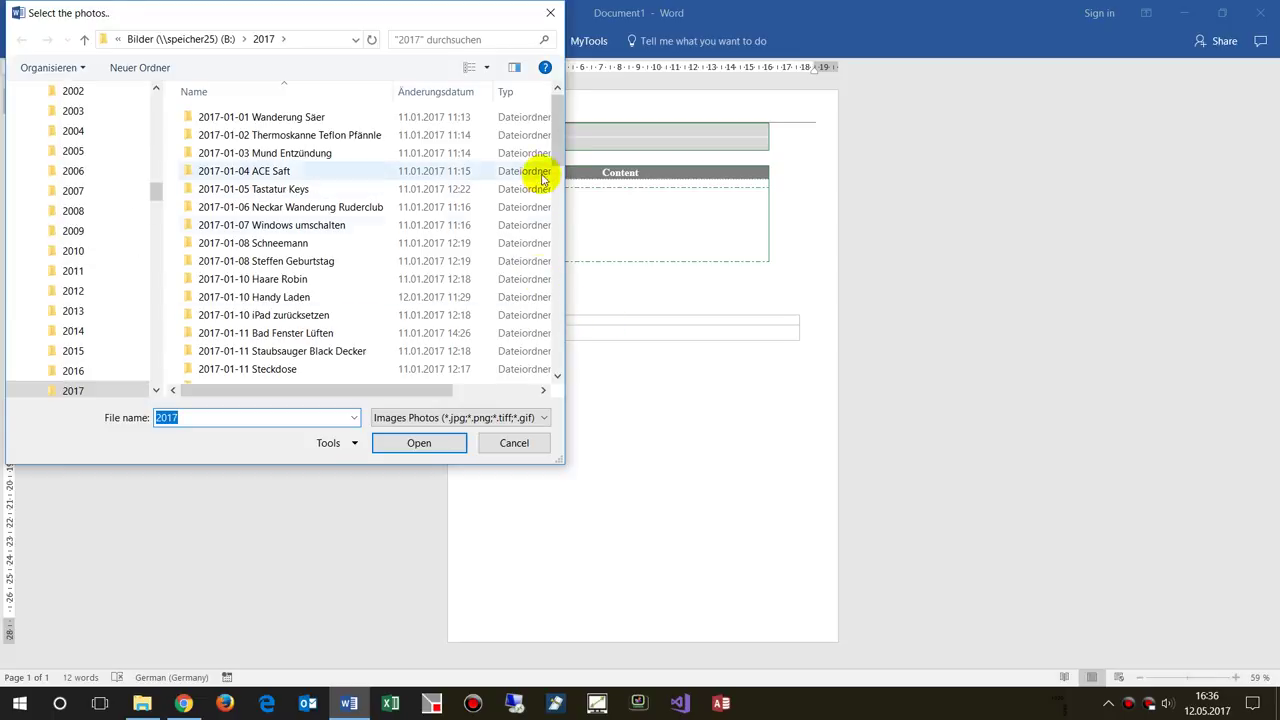
left_click(525, 445)
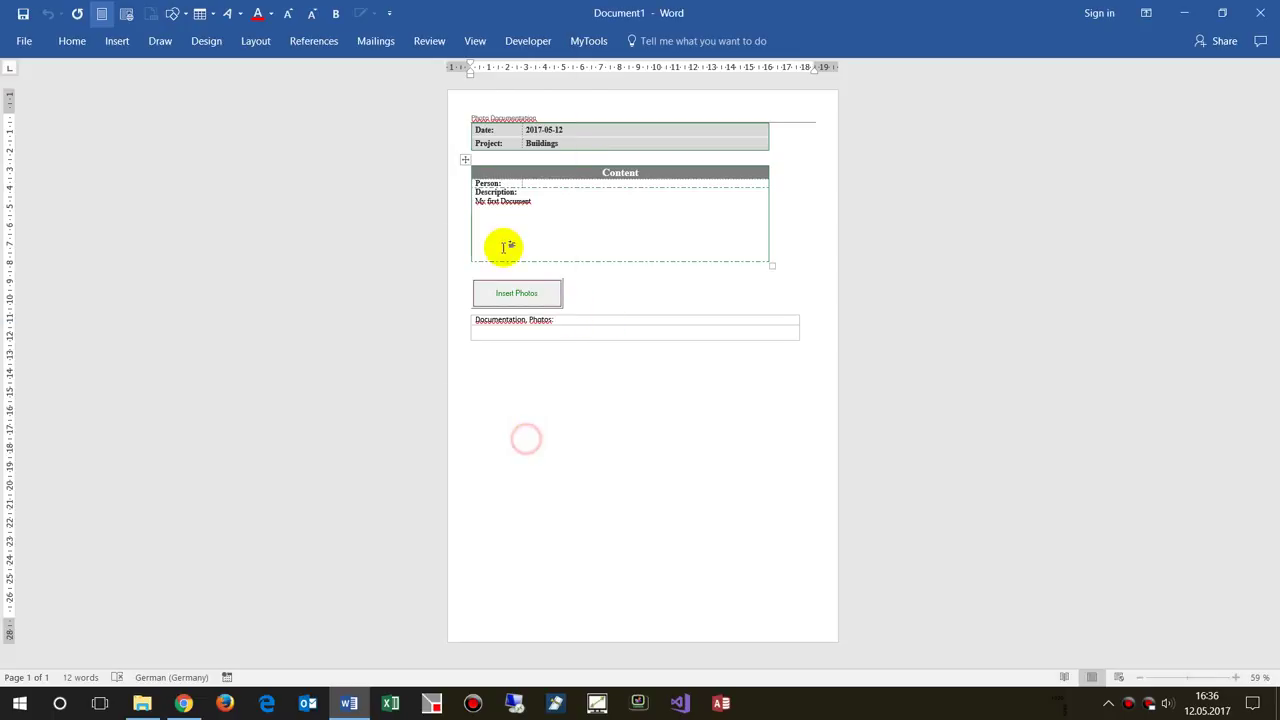
left_click(527, 298)
left_click_drag(371, 29, 992, 135)
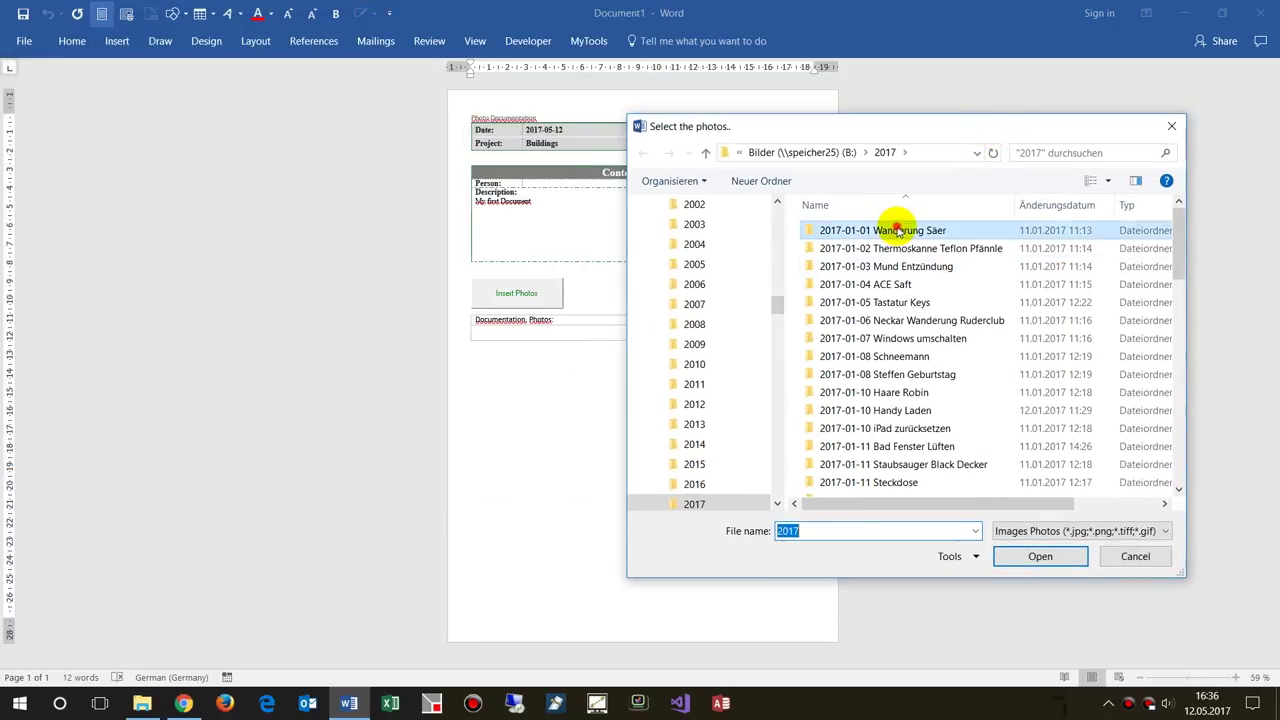
Import photos 162350, 163846, 164234 and 164408 from the 2017-01-01 Wanderung Säer folder
double_click(895, 229)
left_click(845, 260)
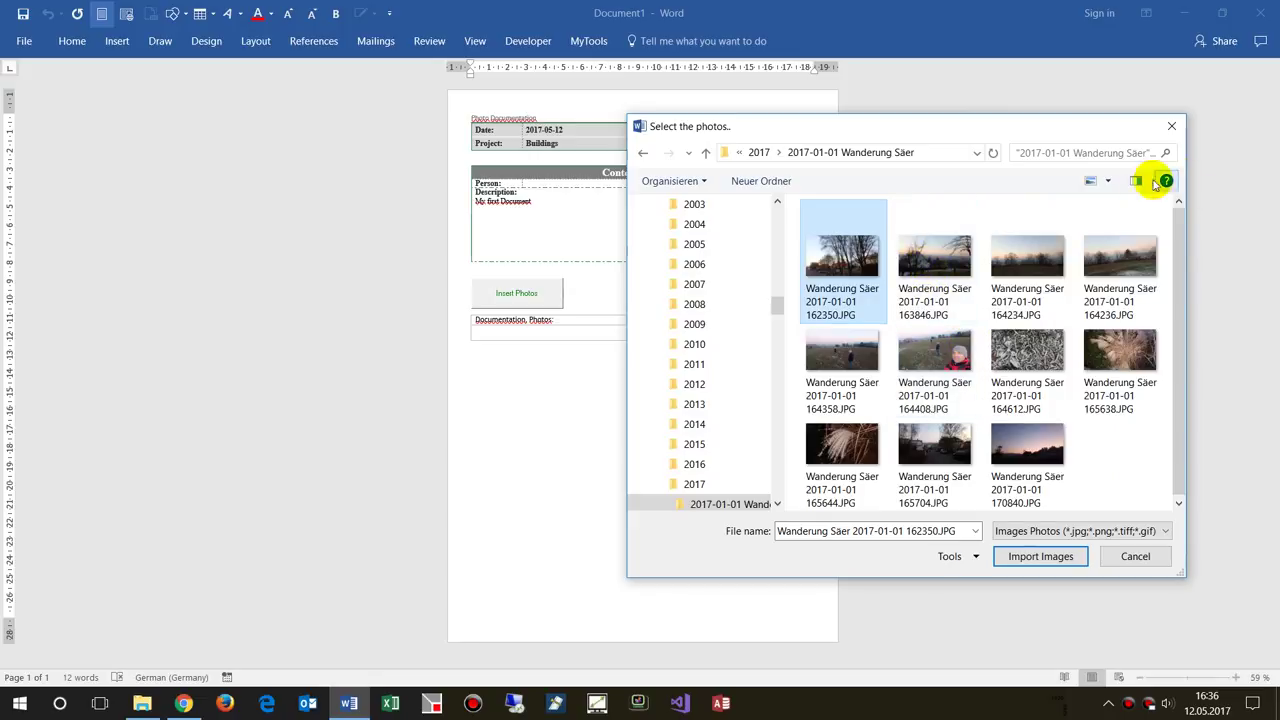
left_click(1107, 180)
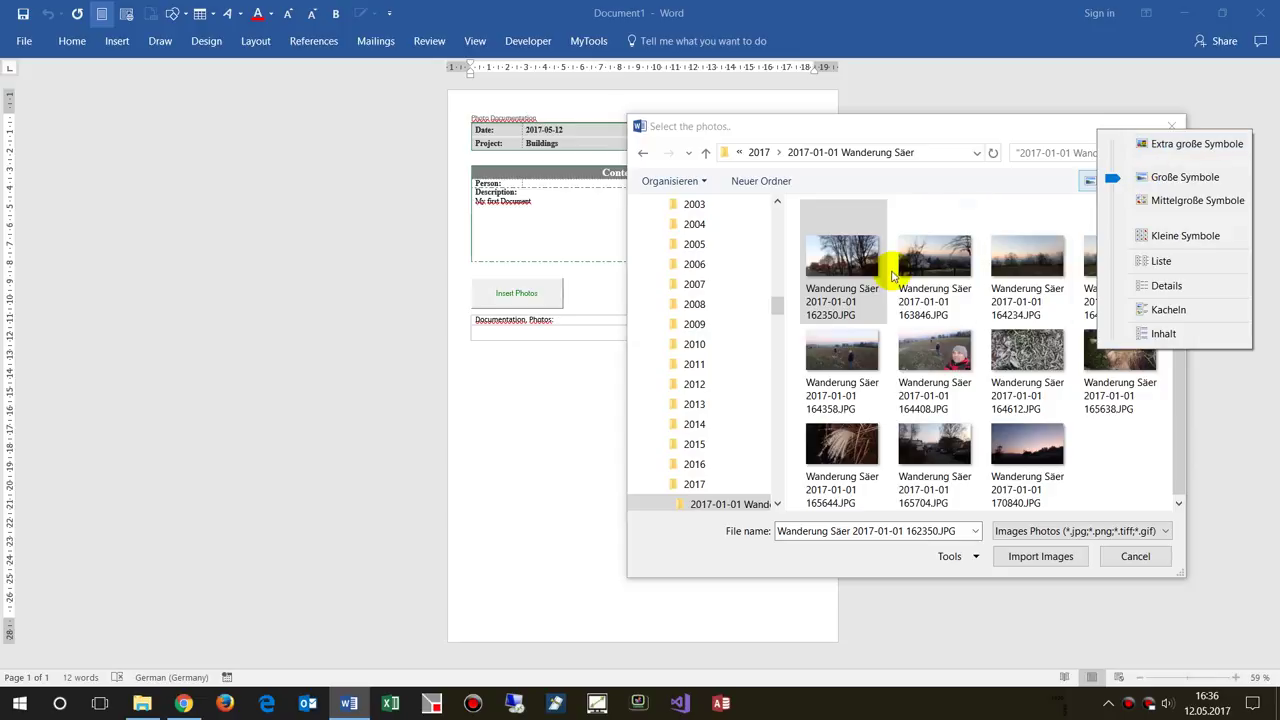
left_click(1110, 177)
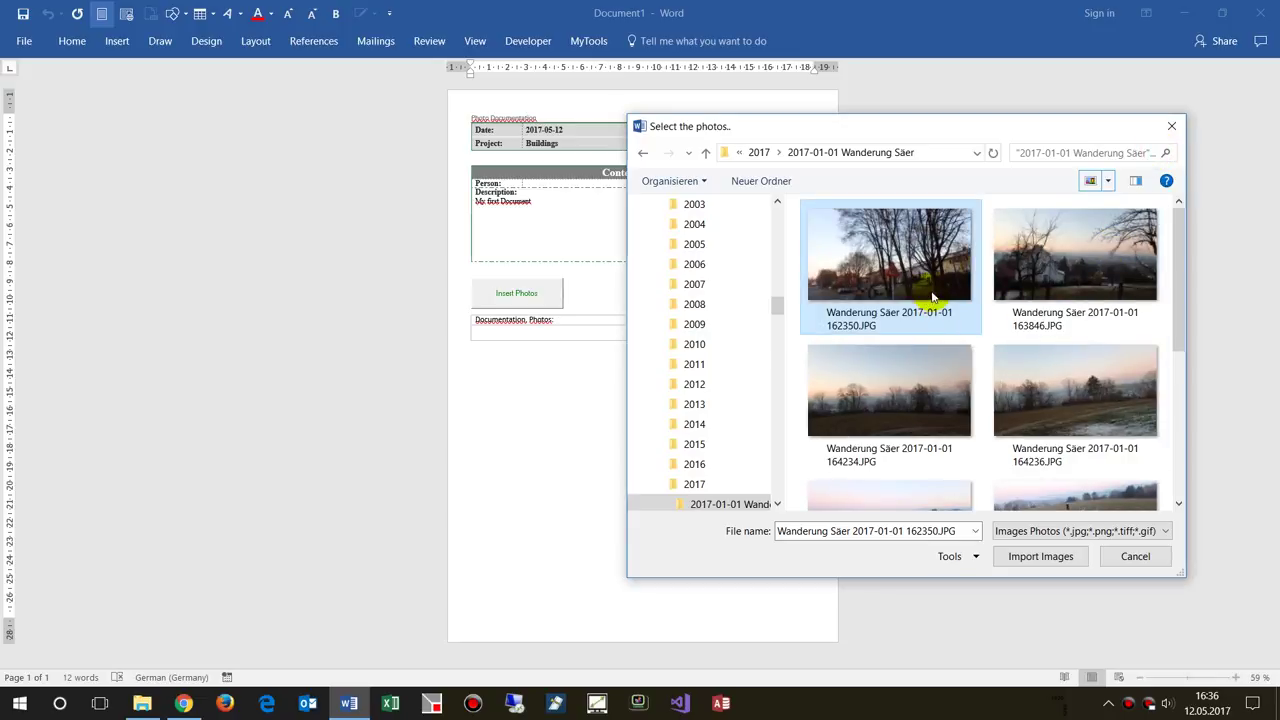
left_click(1053, 270, "ctrl")
left_click(894, 384, "ctrl")
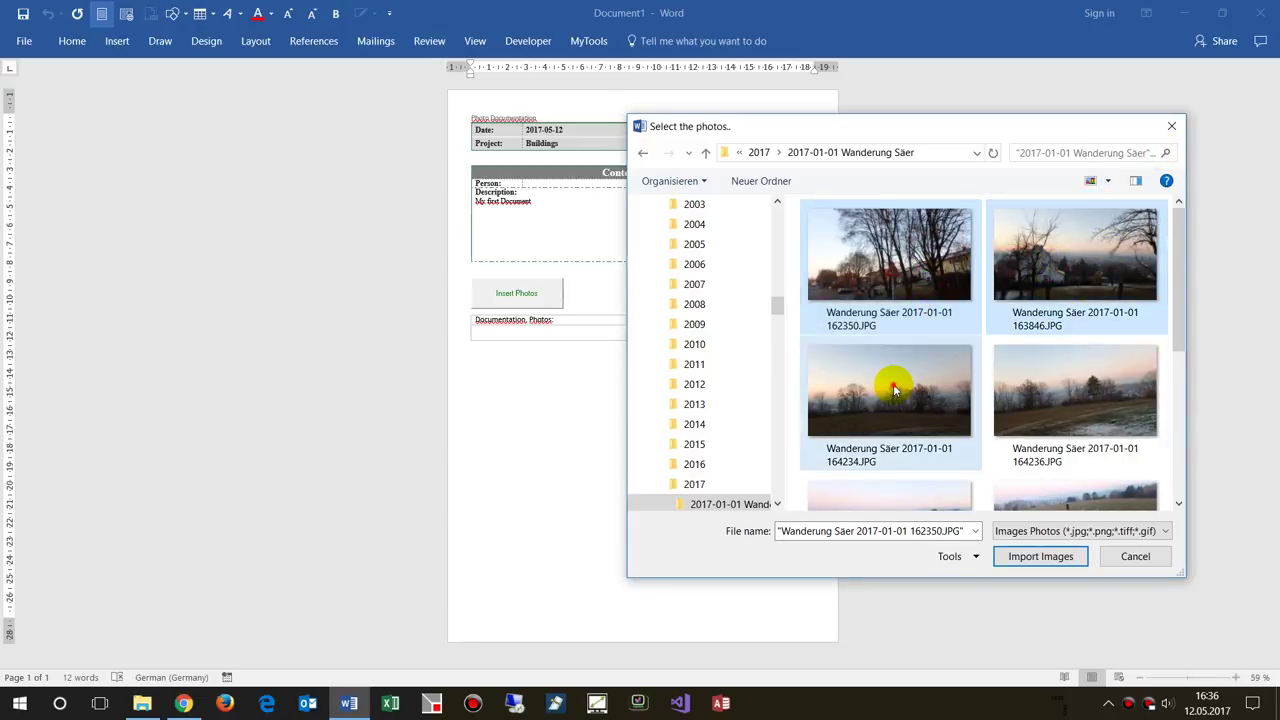
scroll(1105, 492, "down", 1)
scroll(1105, 492, "down", 1)
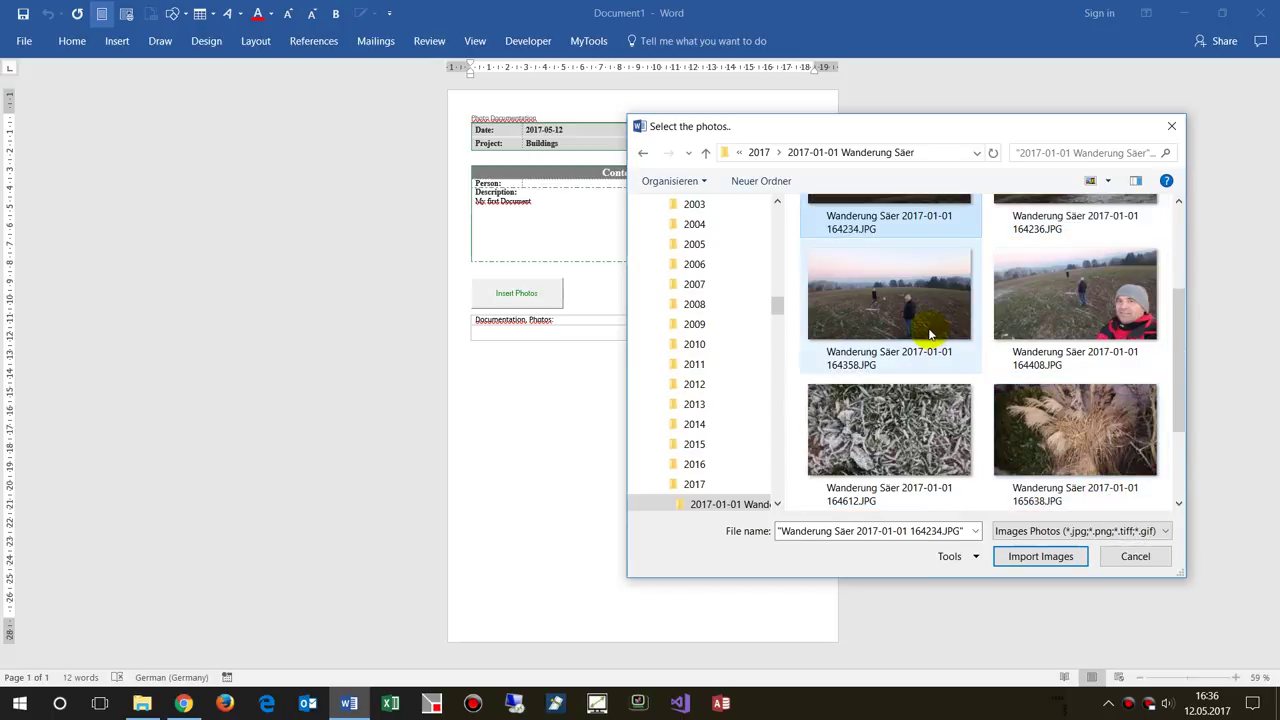
left_click(1090, 355, "ctrl")
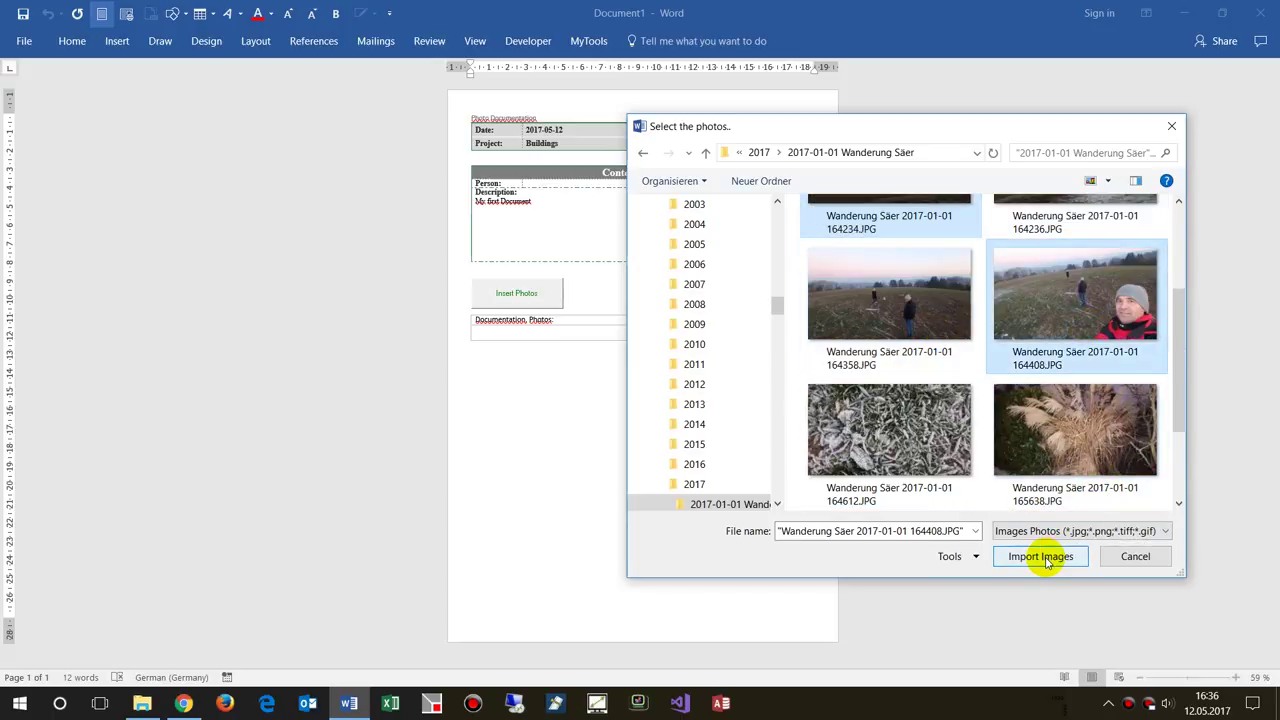
left_click(1046, 562)
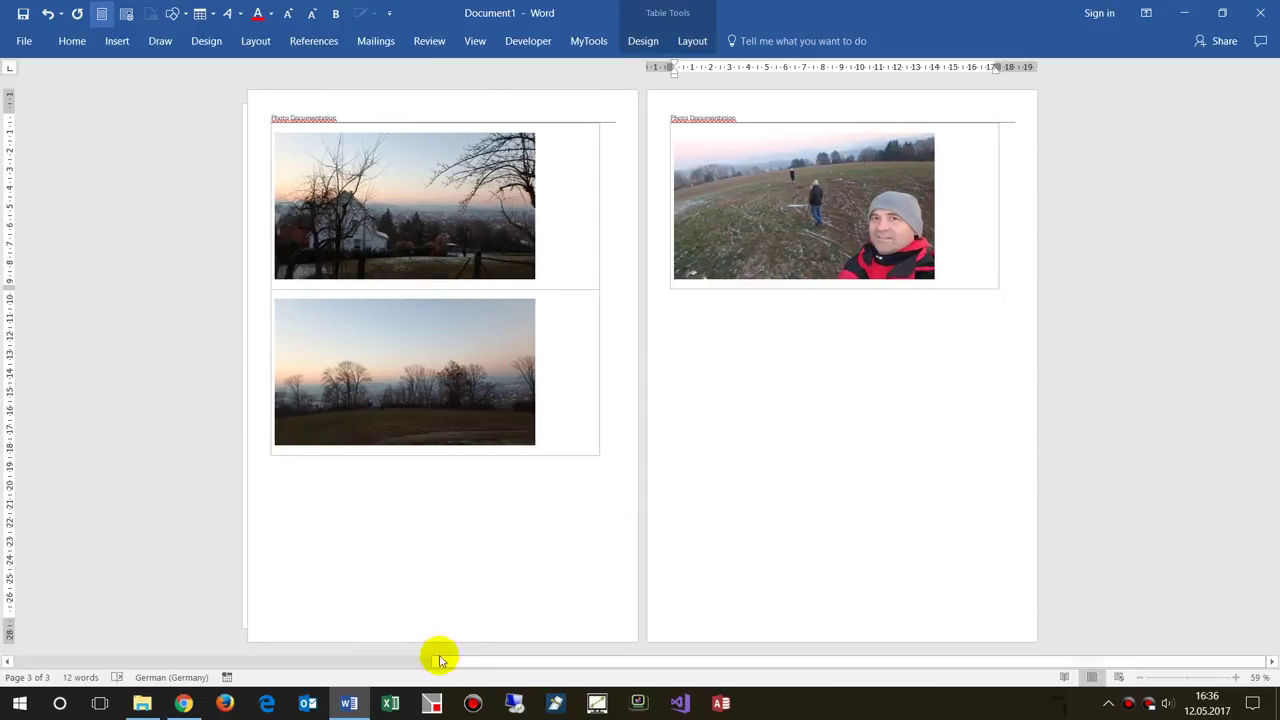
left_click_drag(446, 661, 214, 658)
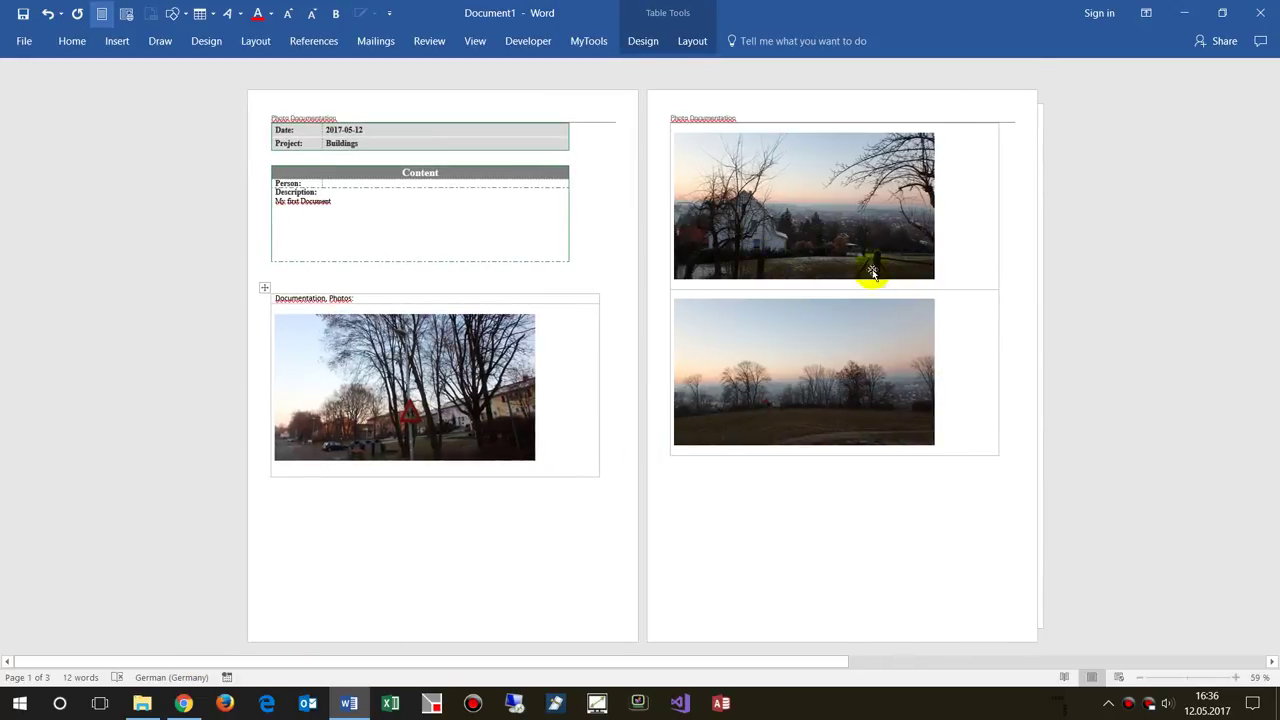
left_click(470, 387)
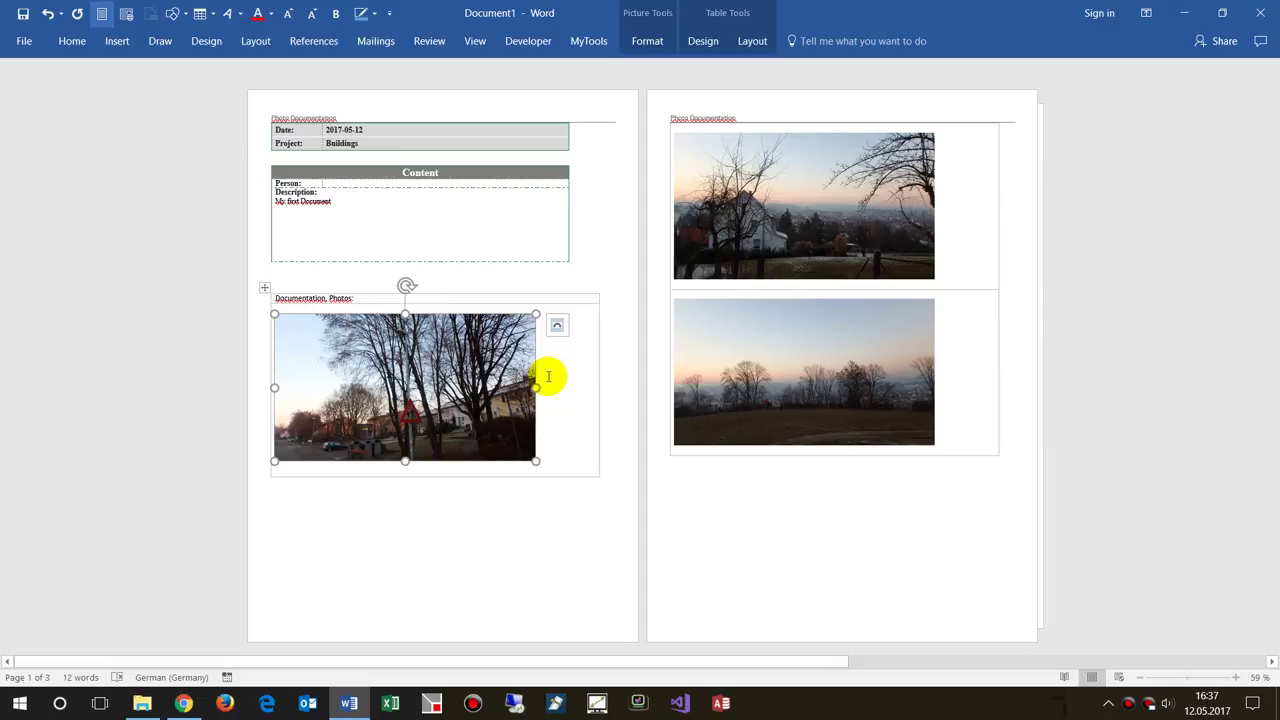
scroll(580, 420, "right", 5)
scroll(580, 420, "left", 5)
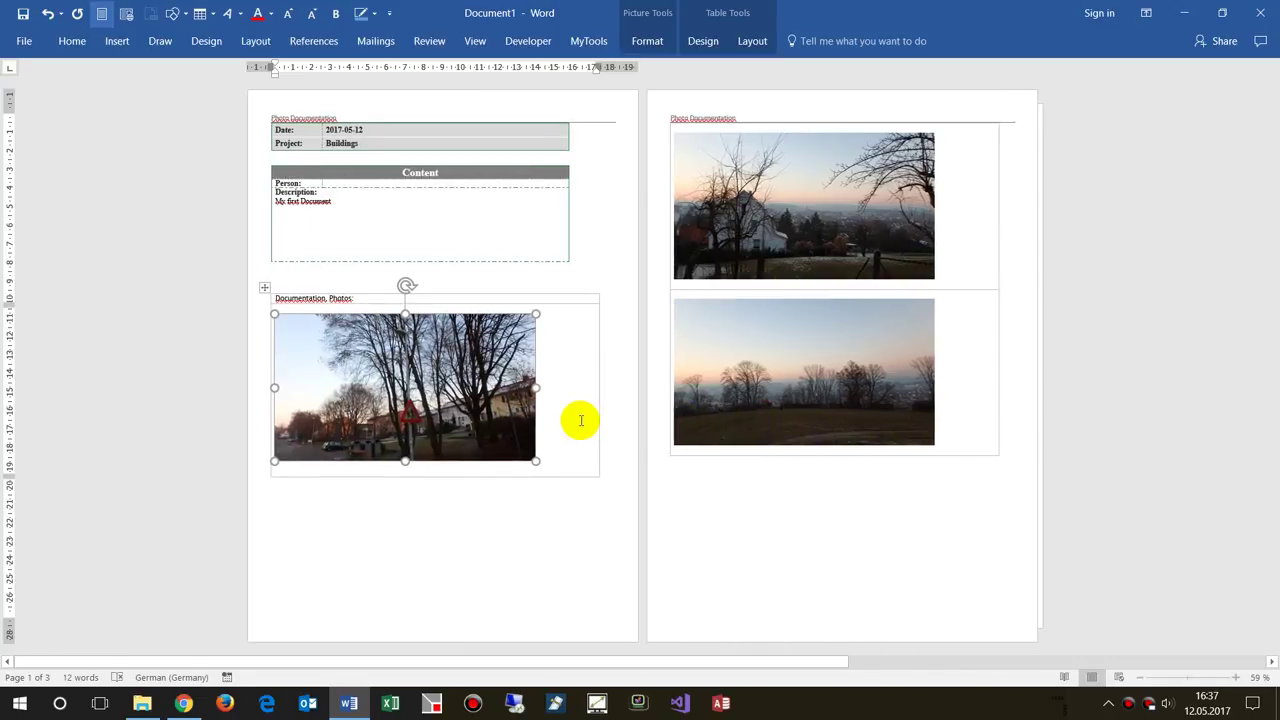
left_click(22, 13)
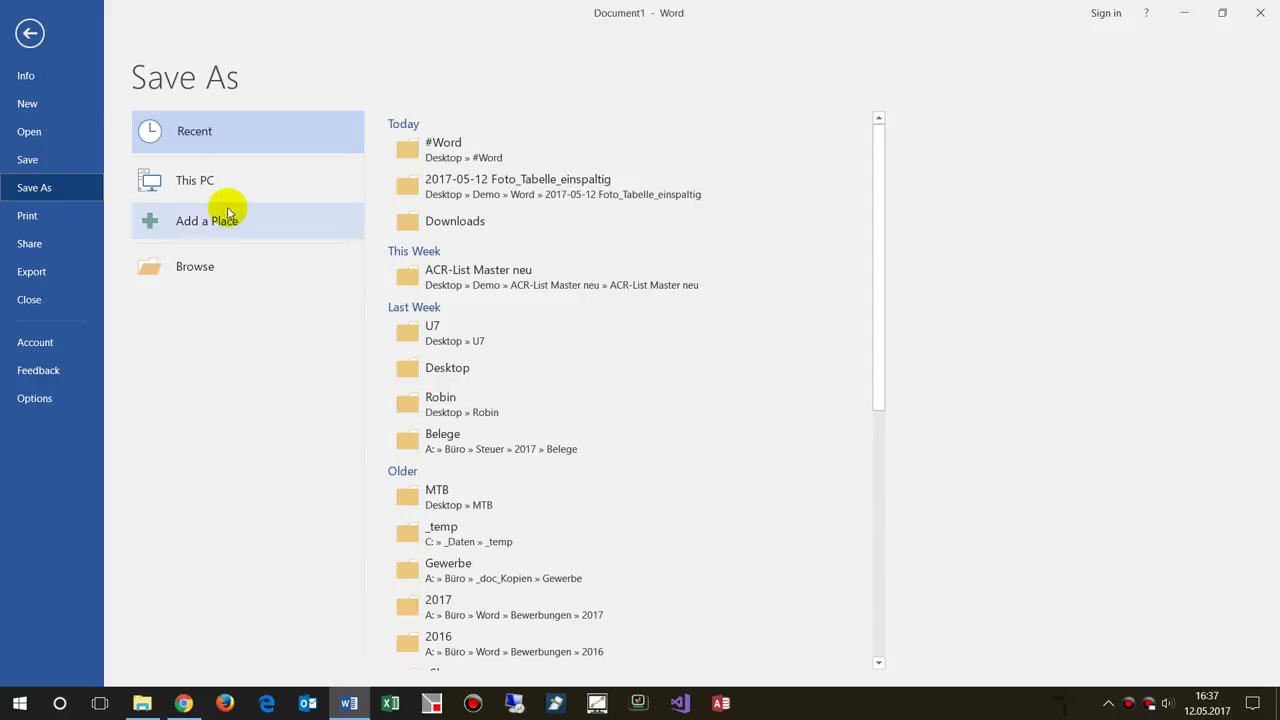
left_click(29, 34)
left_click(331, 300)
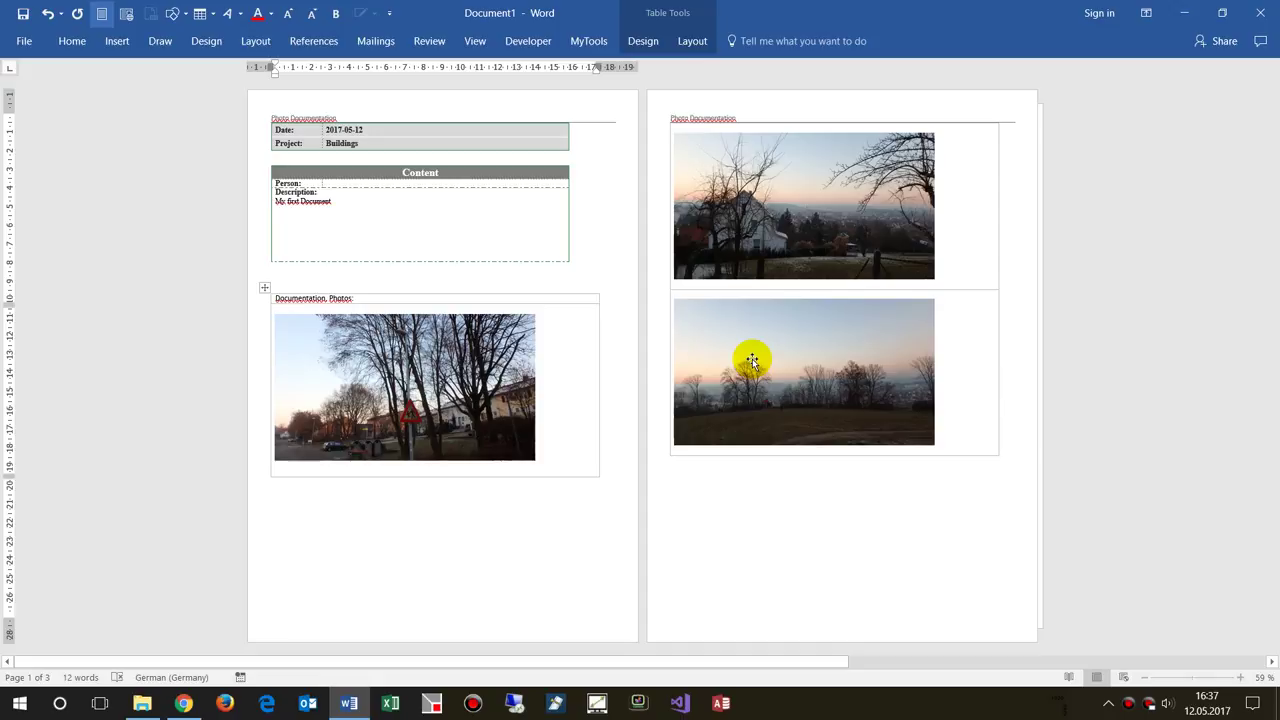
Title the first photo 'Photo 1' and caption it 'little text'
type("pho")
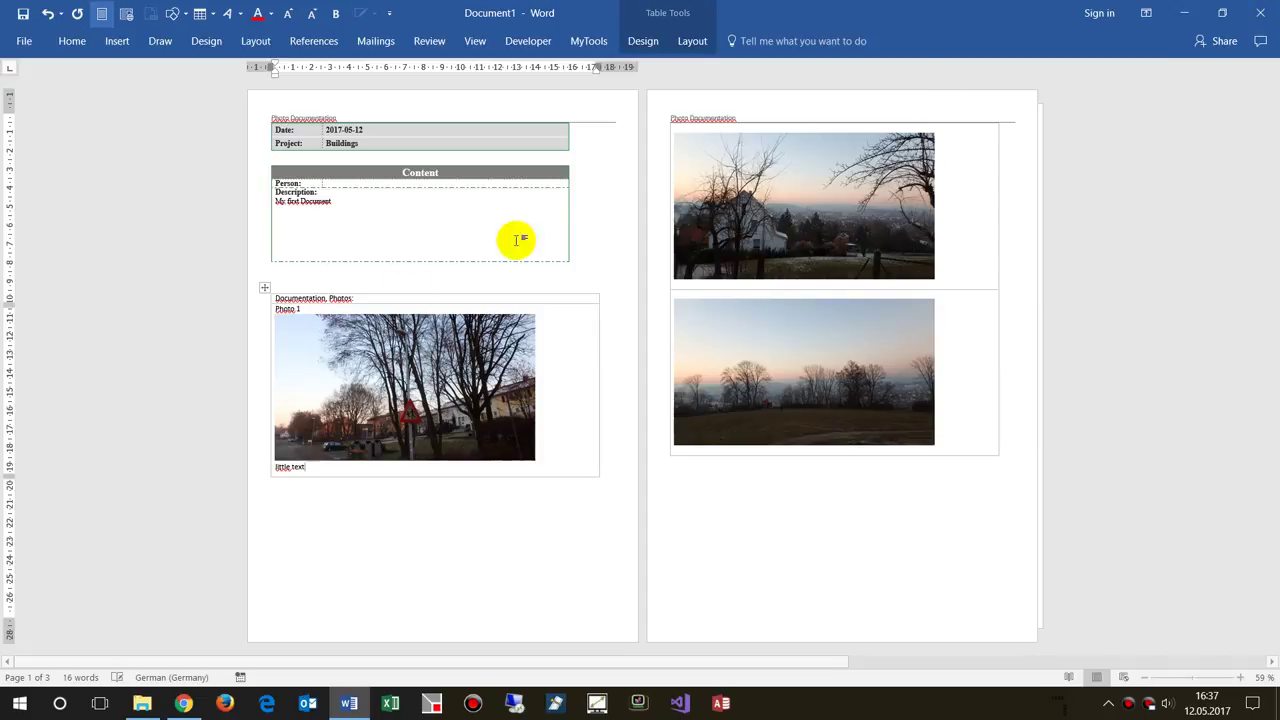
Exit Word without saving, then open the .dotm template itself for editing
left_click(1262, 13)
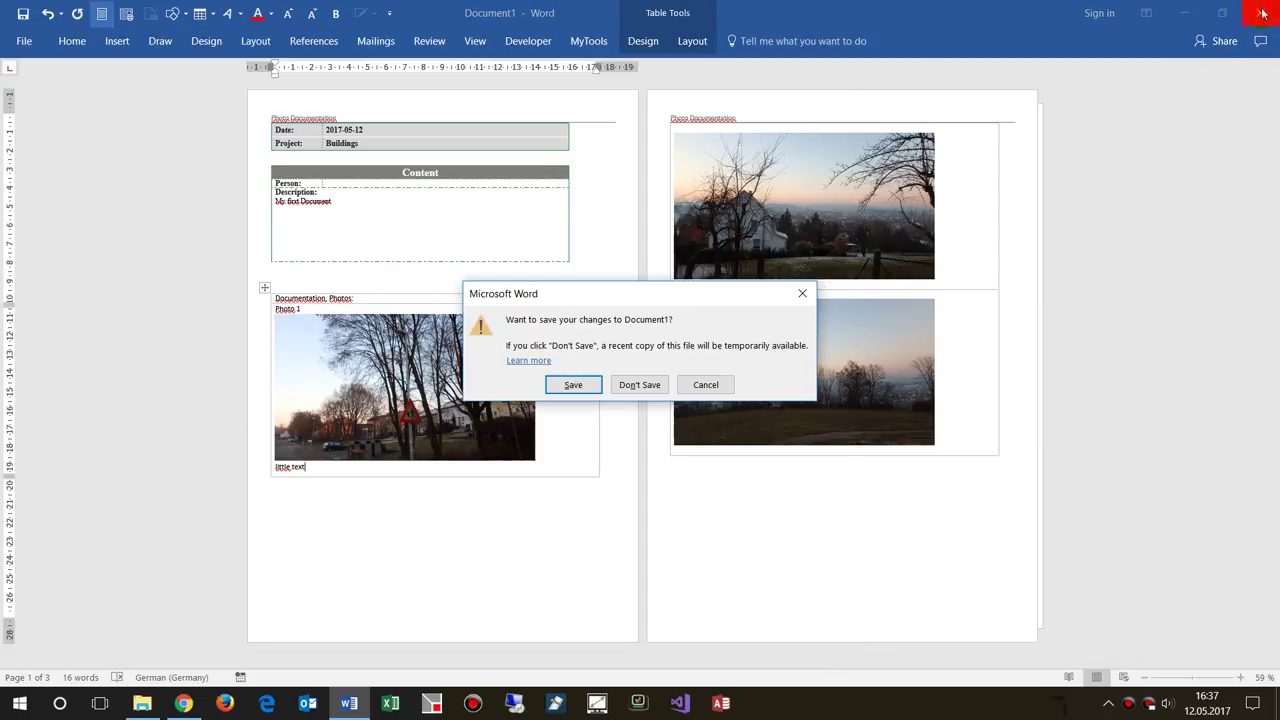
left_click(636, 386)
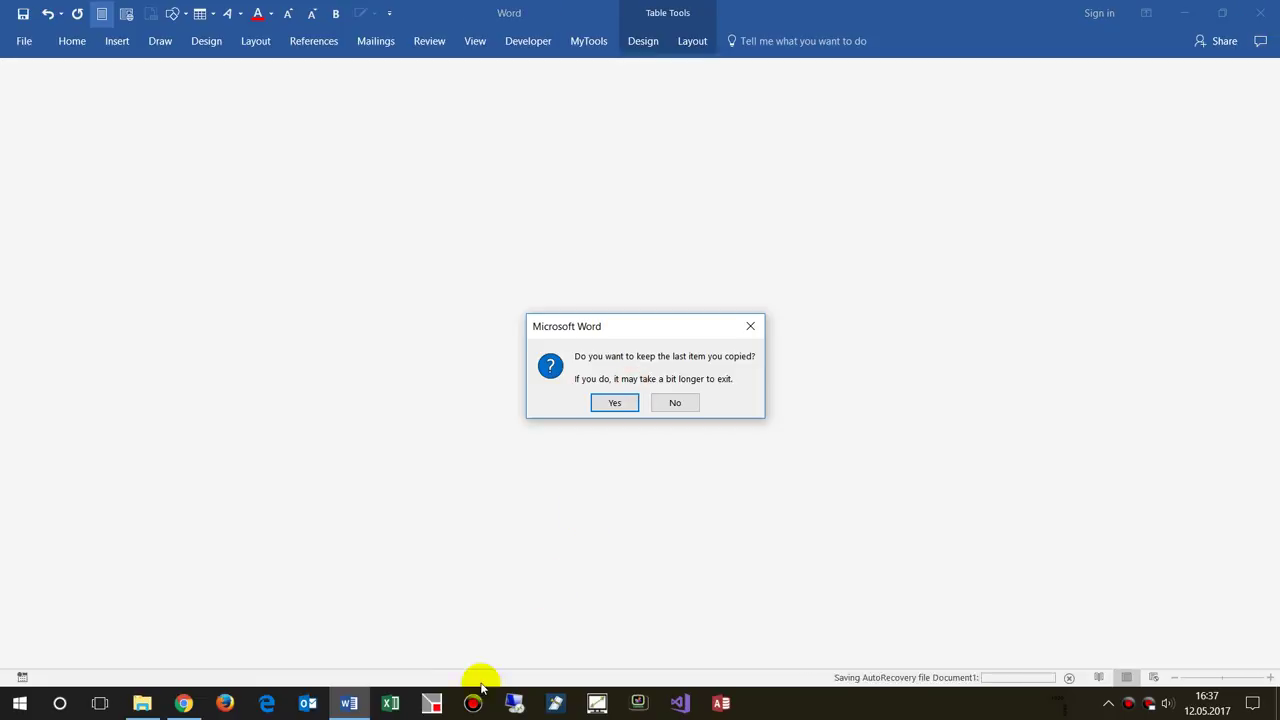
left_click(657, 404)
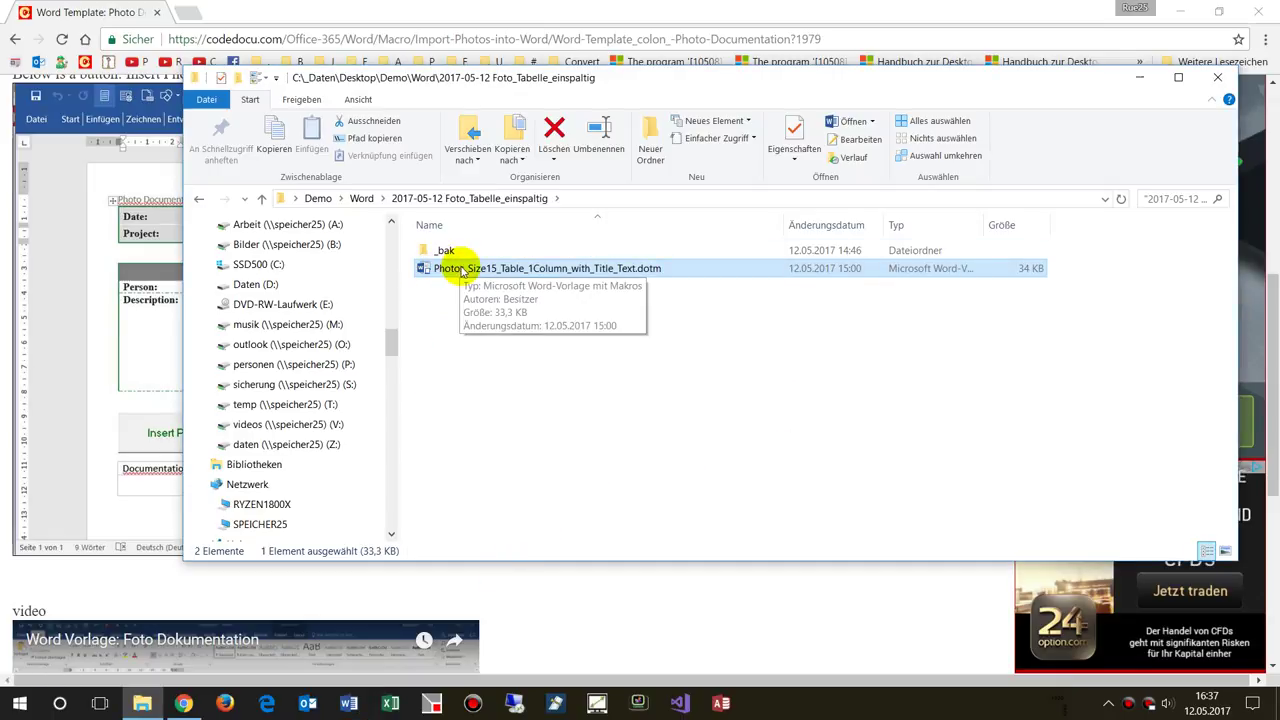
right_click(461, 270)
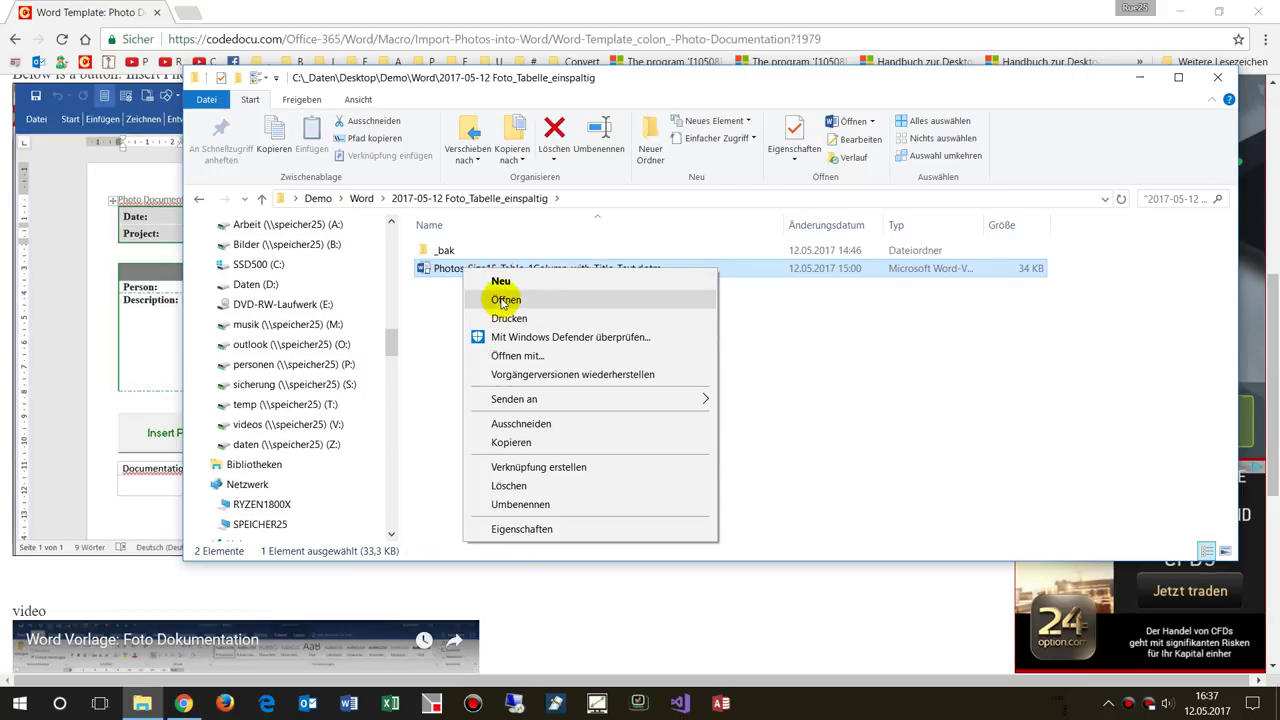
left_click(503, 302)
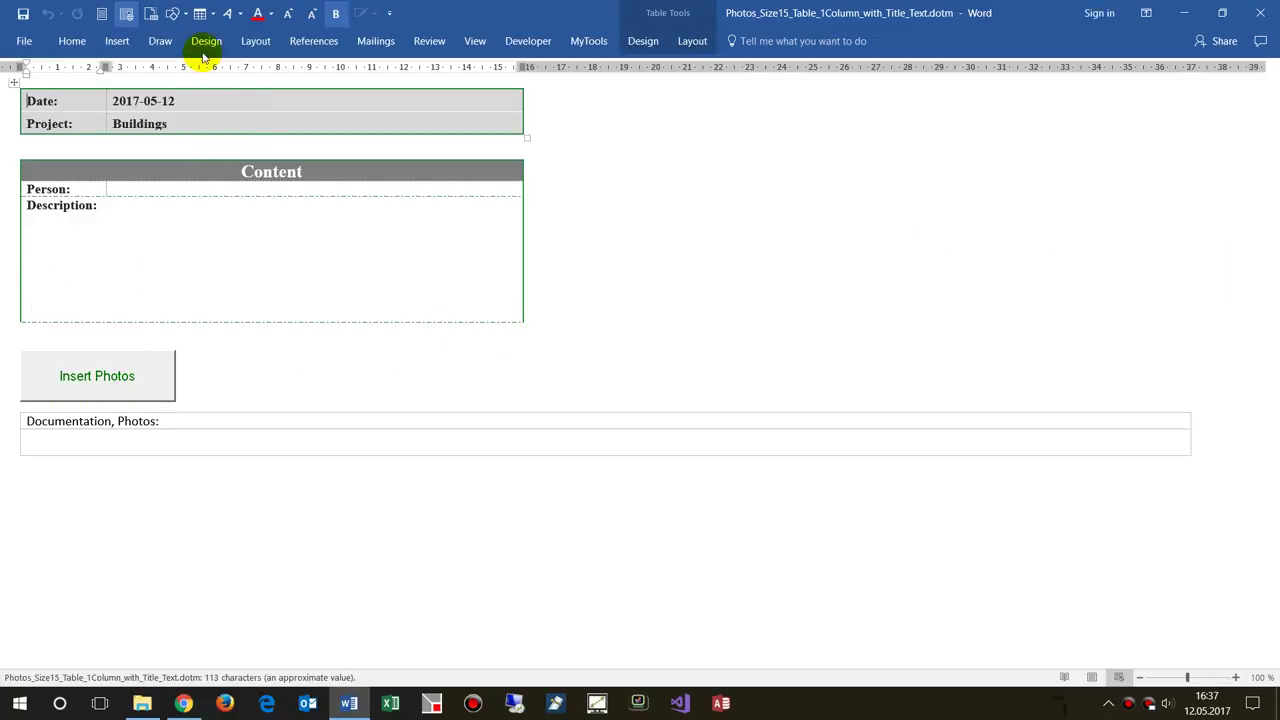
Show the template in page layout with the cursor below the table and the Developer tools visible
left_click(102, 14)
left_click(102, 14)
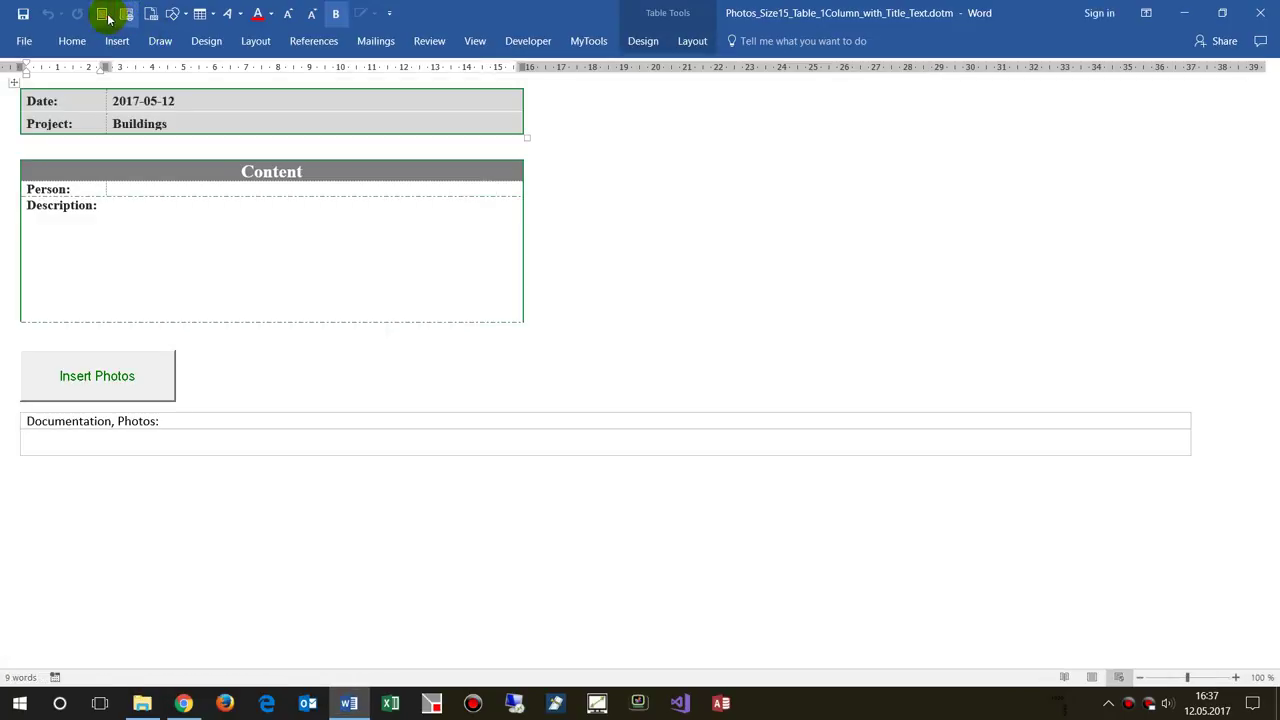
left_click(102, 14)
left_click(561, 381)
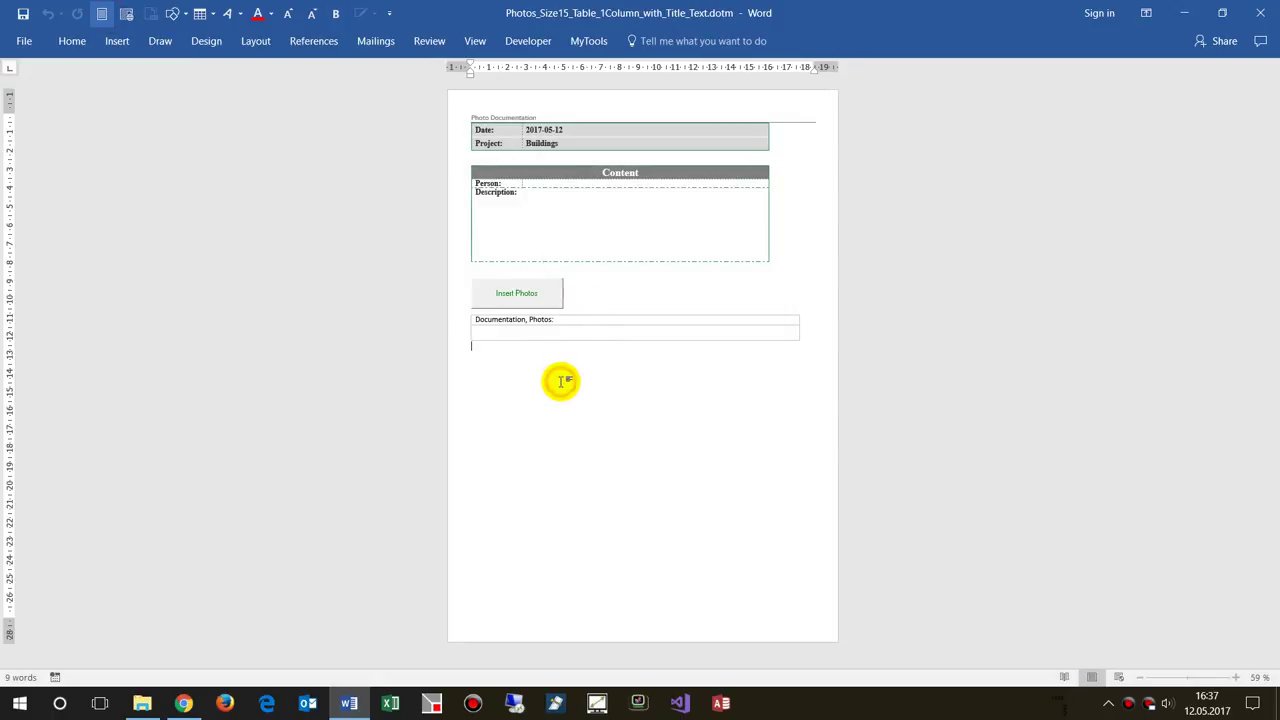
left_click(514, 298)
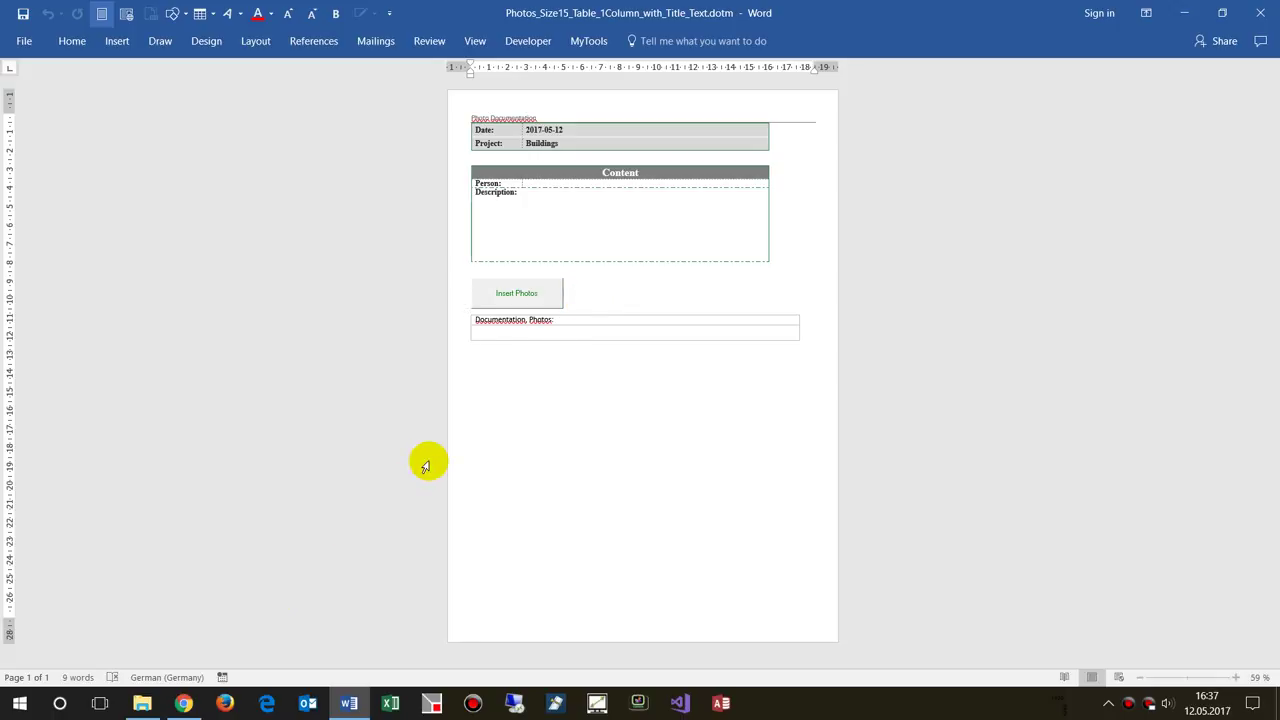
left_click(534, 41)
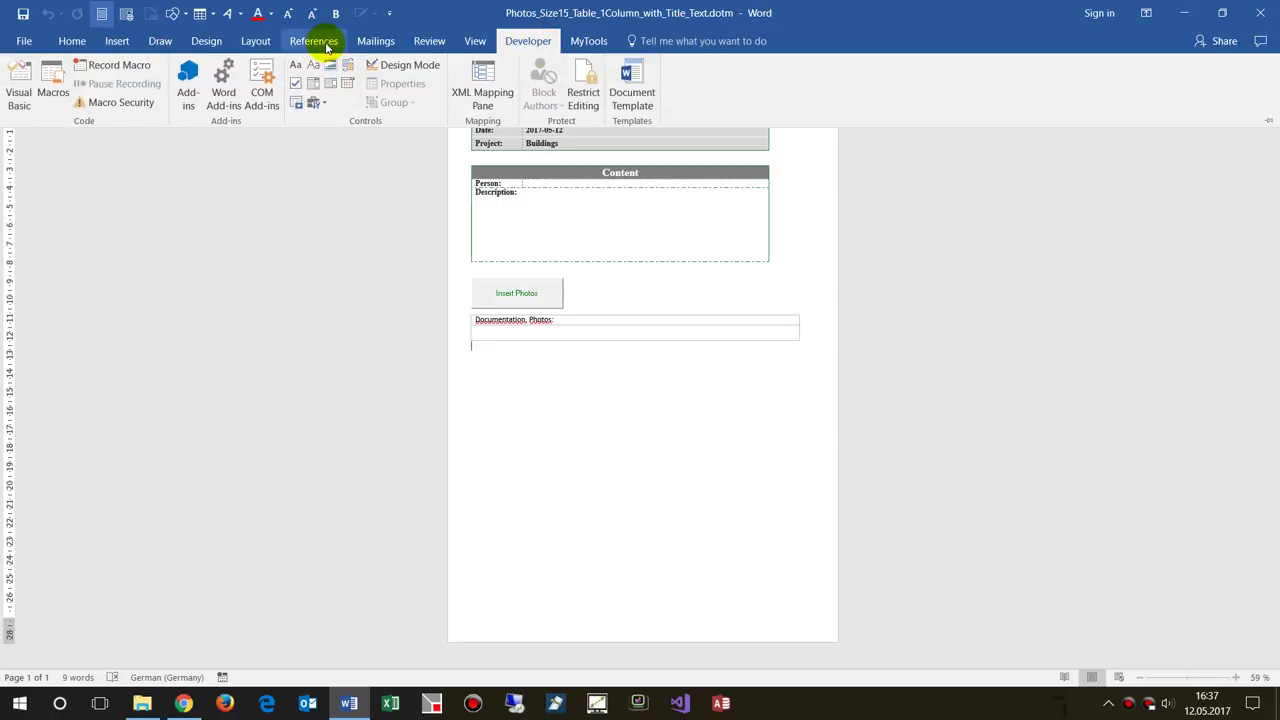
Open the VBA editor full-screen, show the Project Explorer and collapse the Normal project
left_click(17, 80)
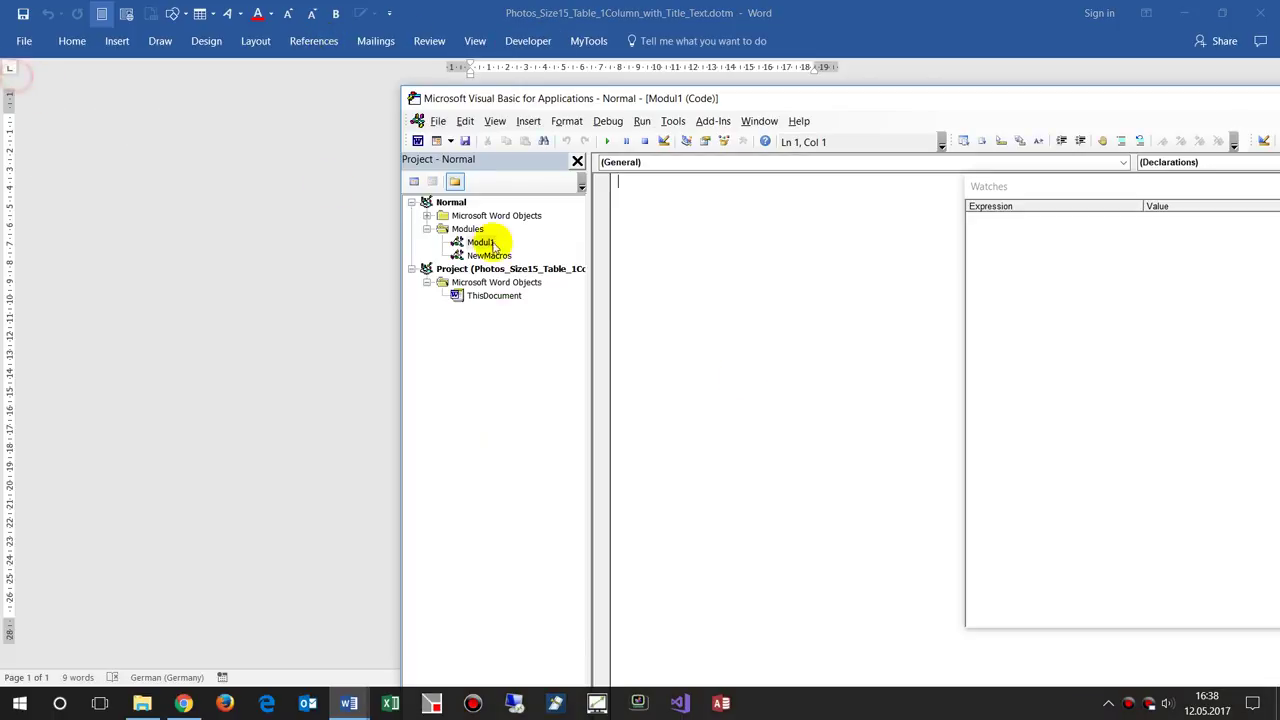
double_click(541, 101)
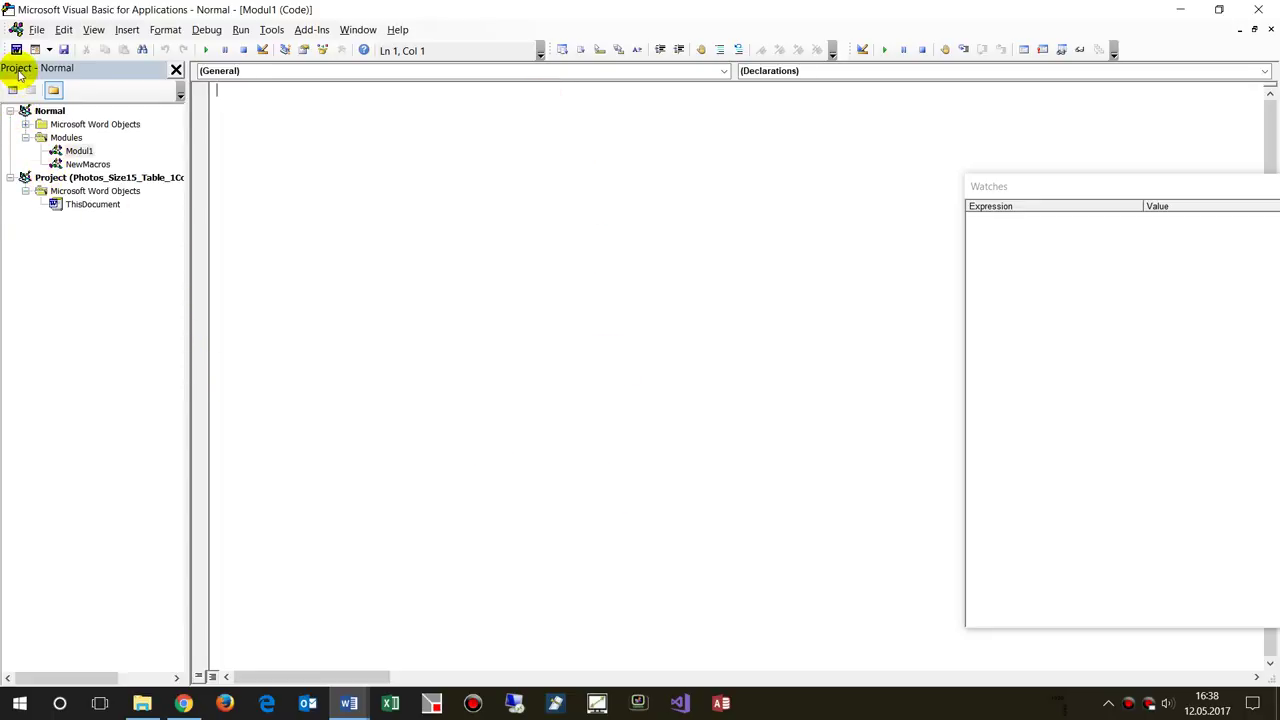
left_click(94, 30)
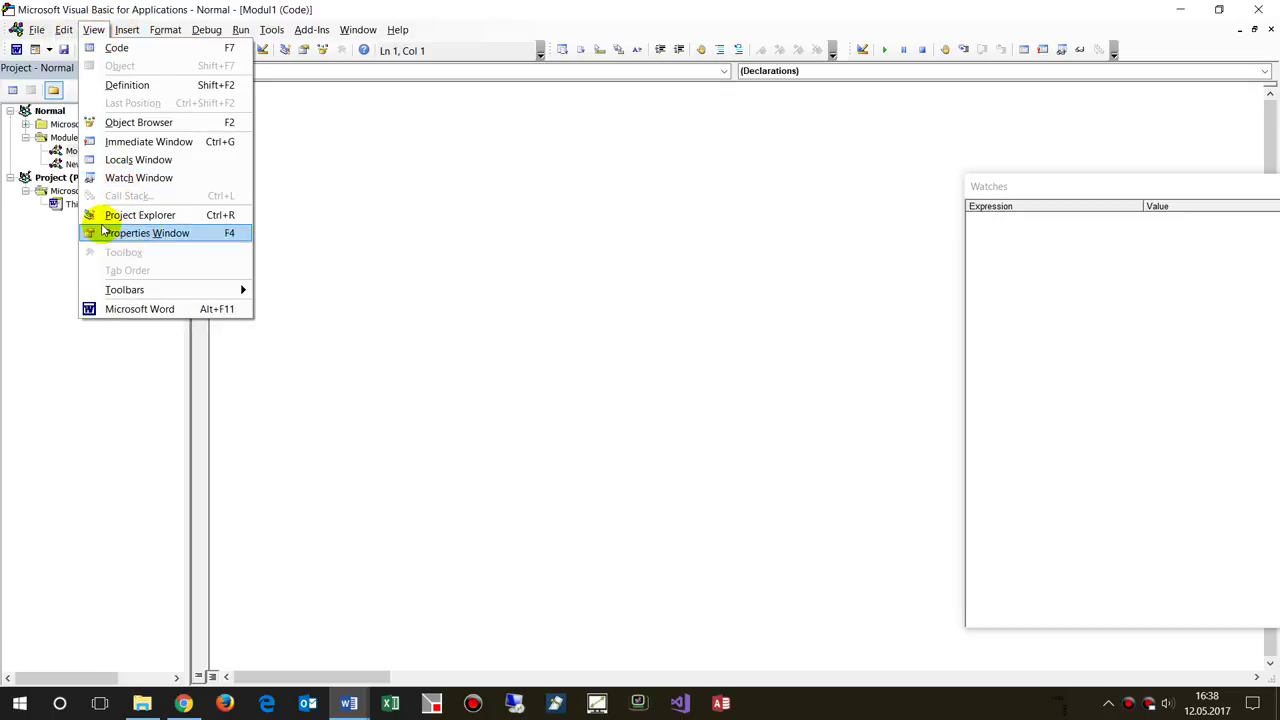
left_click(147, 216)
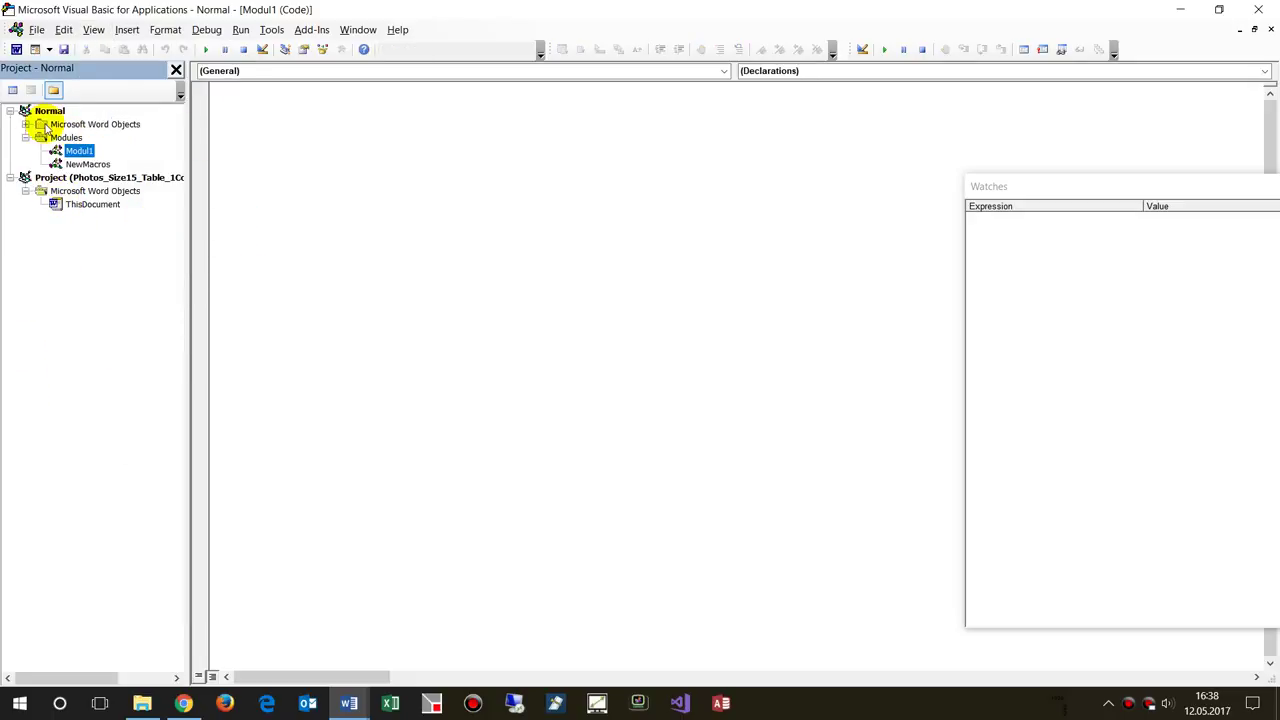
left_click(12, 112)
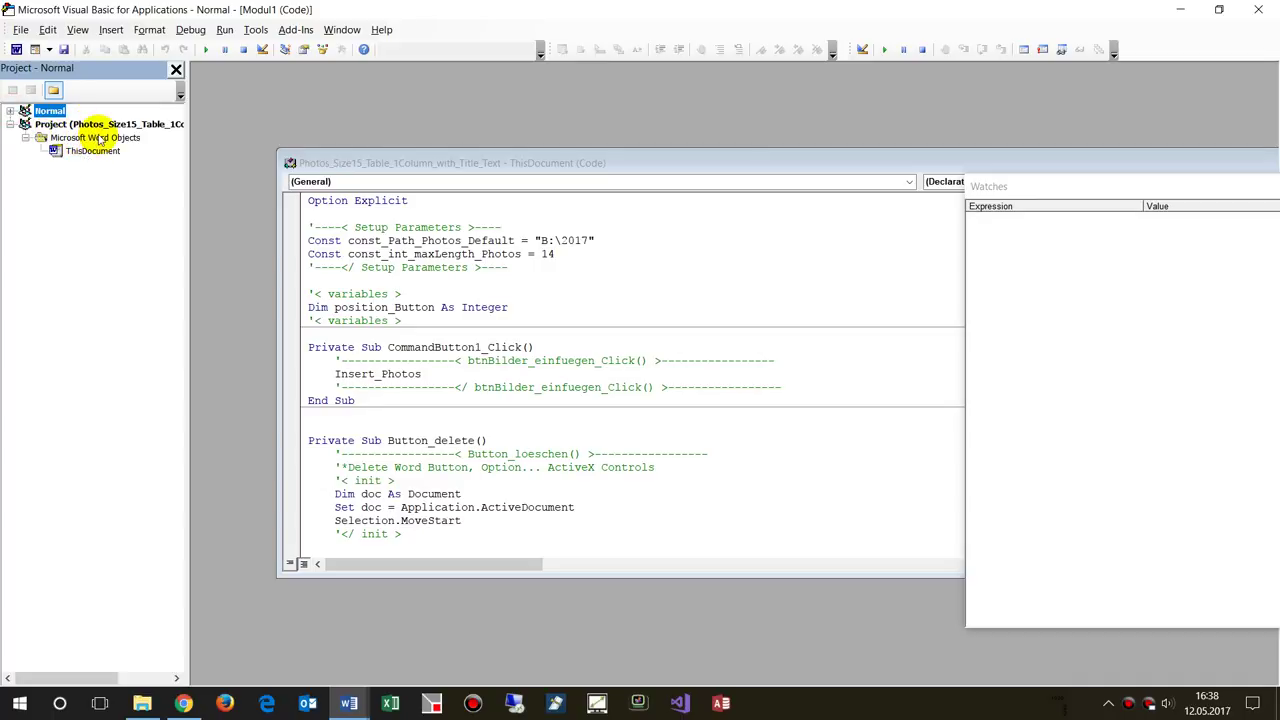
Open ThisDocument and review the default photo path B:\2017 and maxLength value 14
double_click(88, 151)
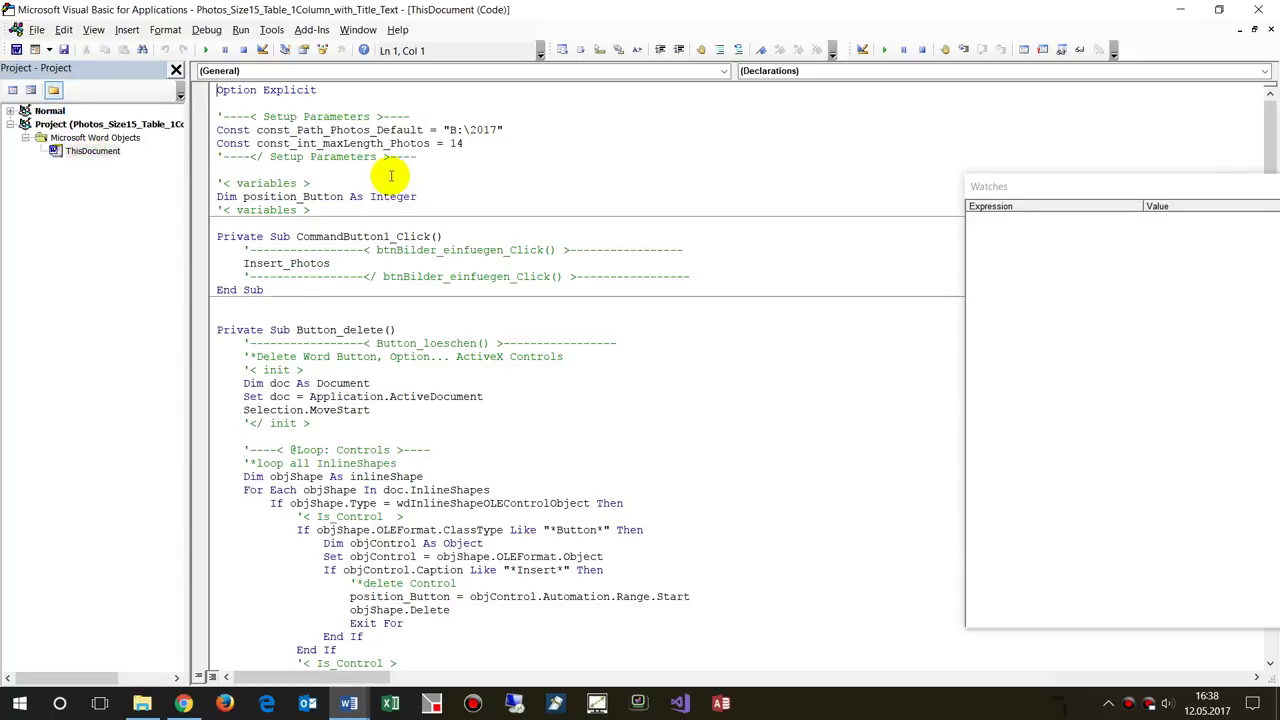
left_click_drag(212, 97, 423, 210)
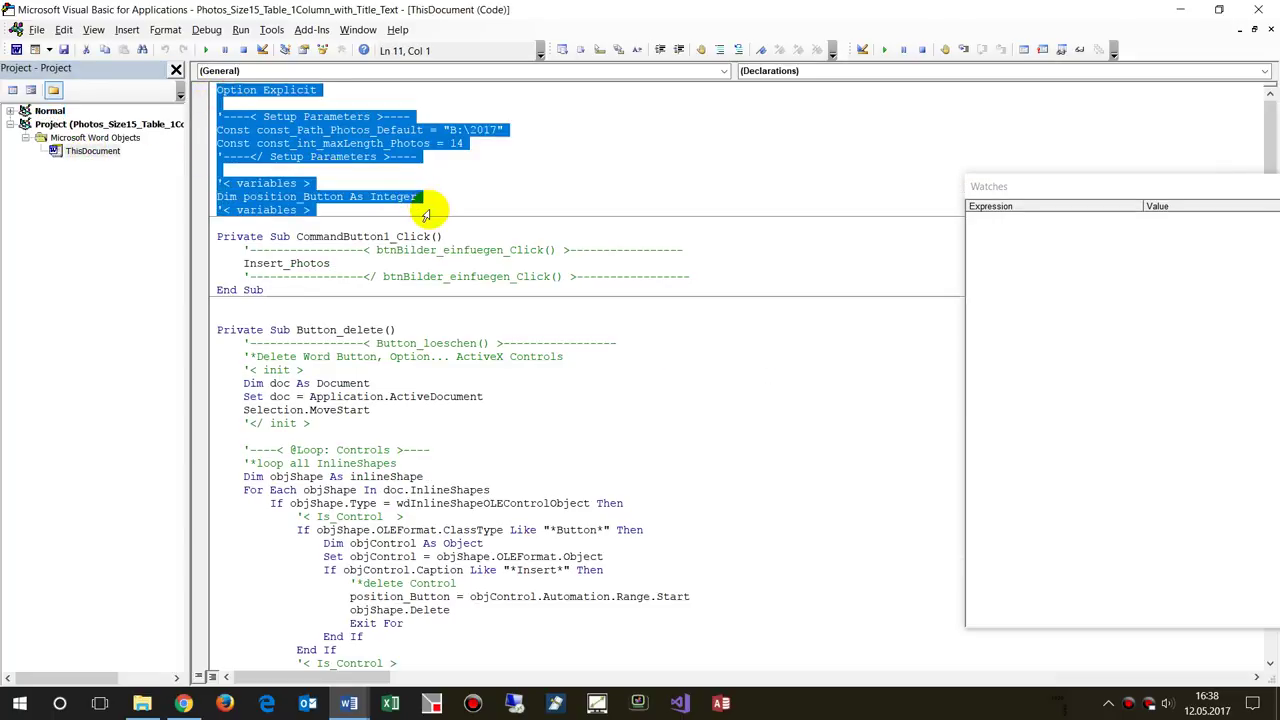
left_click(571, 185)
left_click(329, 130)
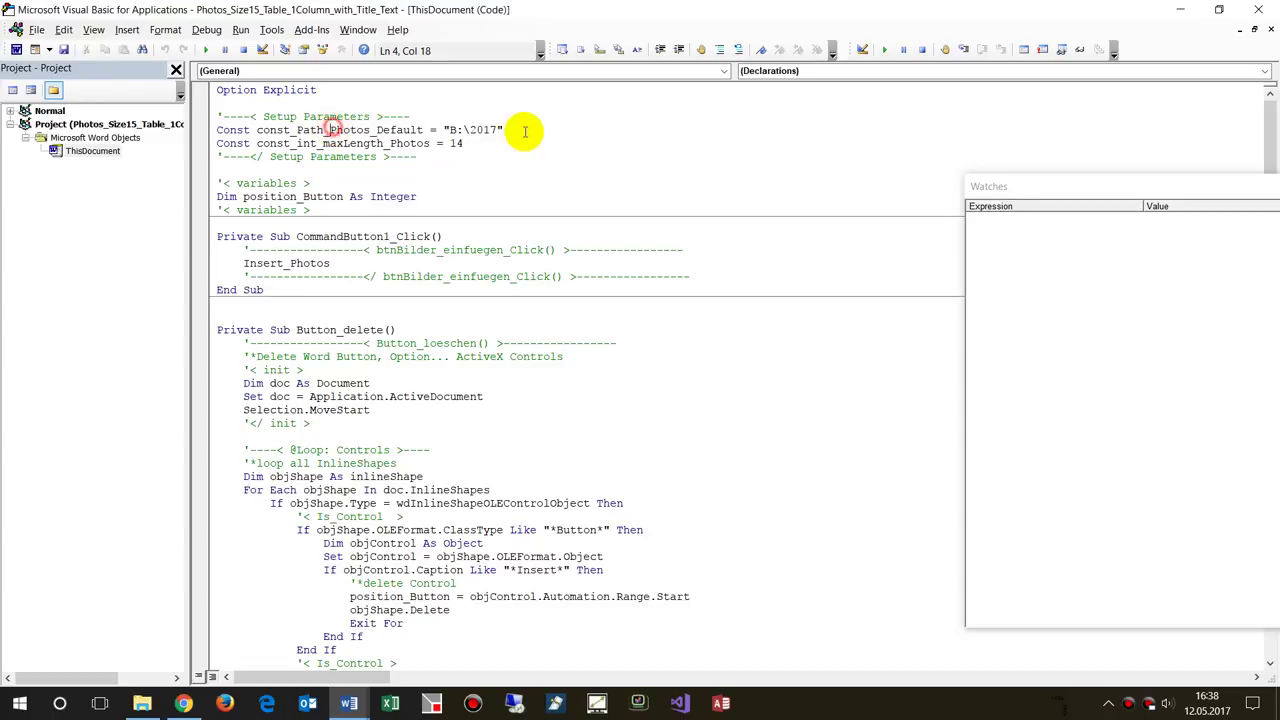
left_click_drag(443, 130, 505, 131)
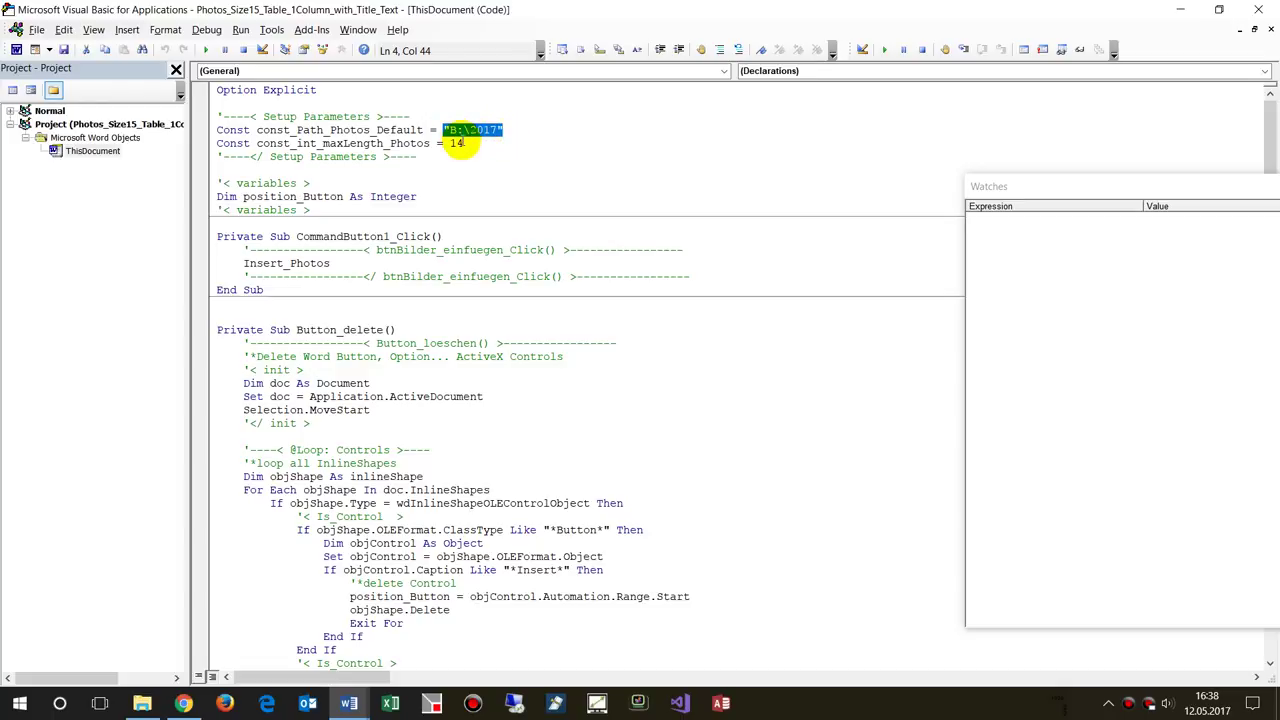
double_click(457, 143)
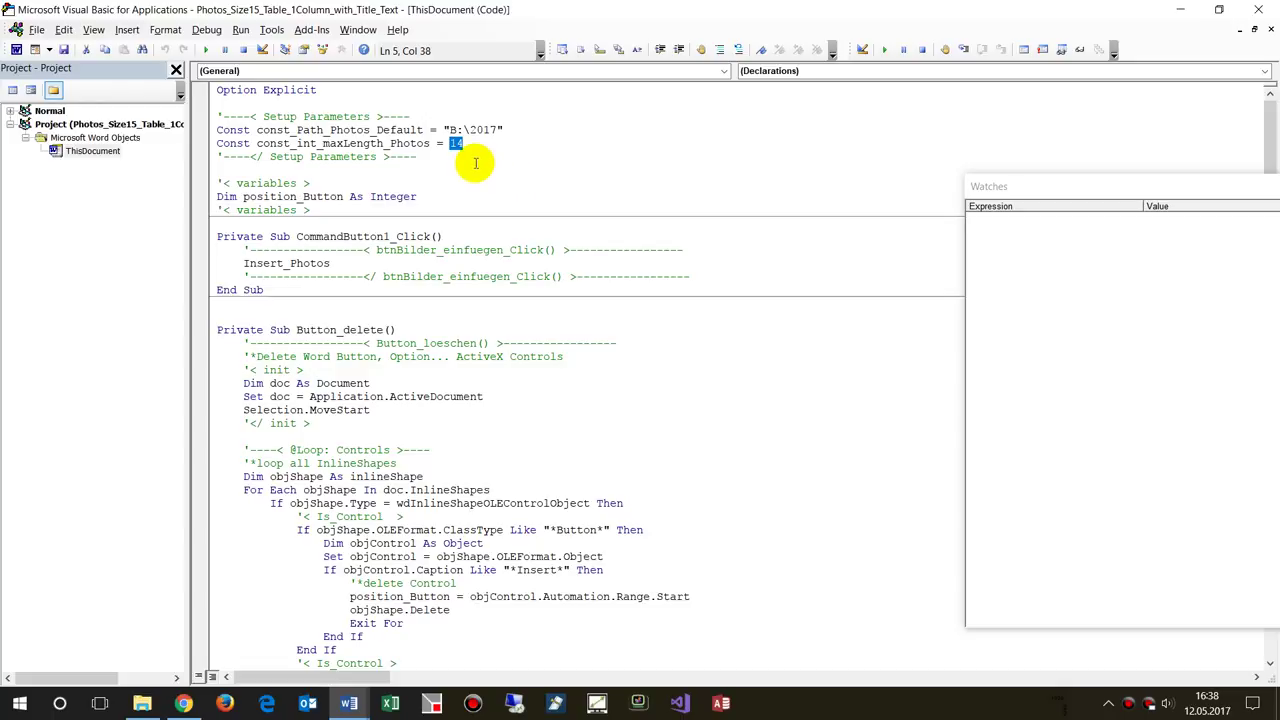
left_click(465, 143)
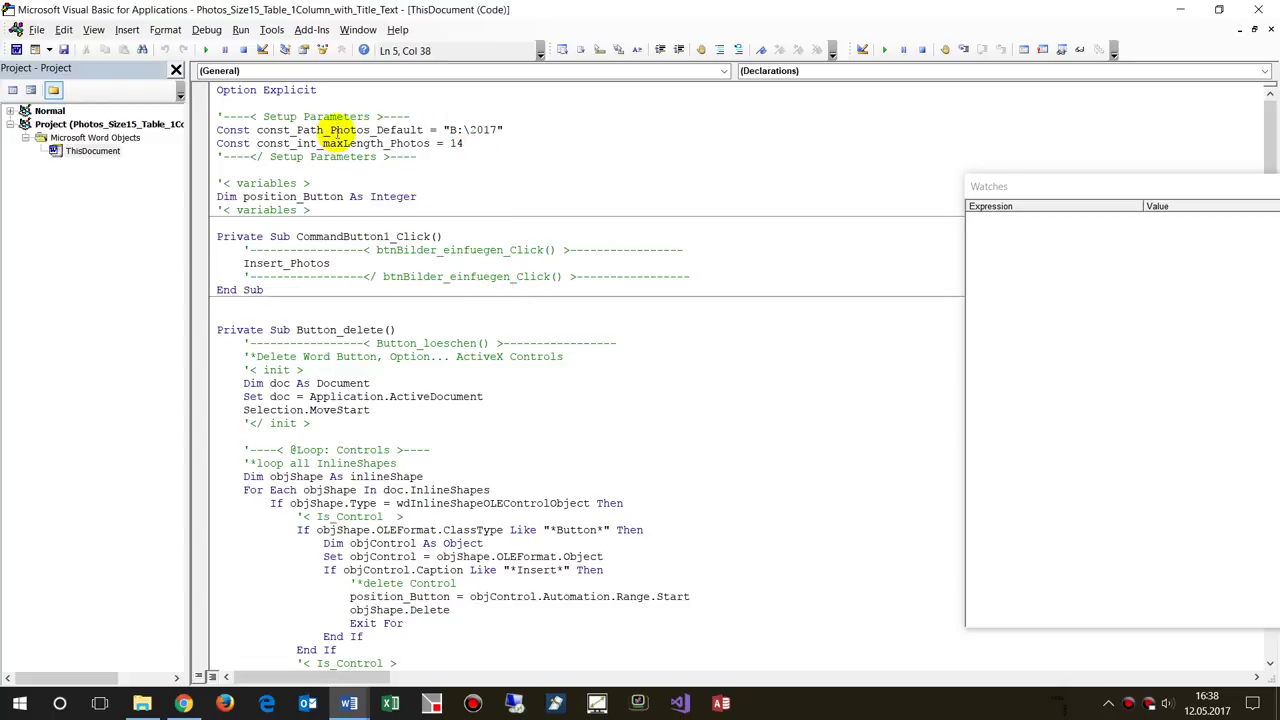
left_click_drag(322, 143, 383, 143)
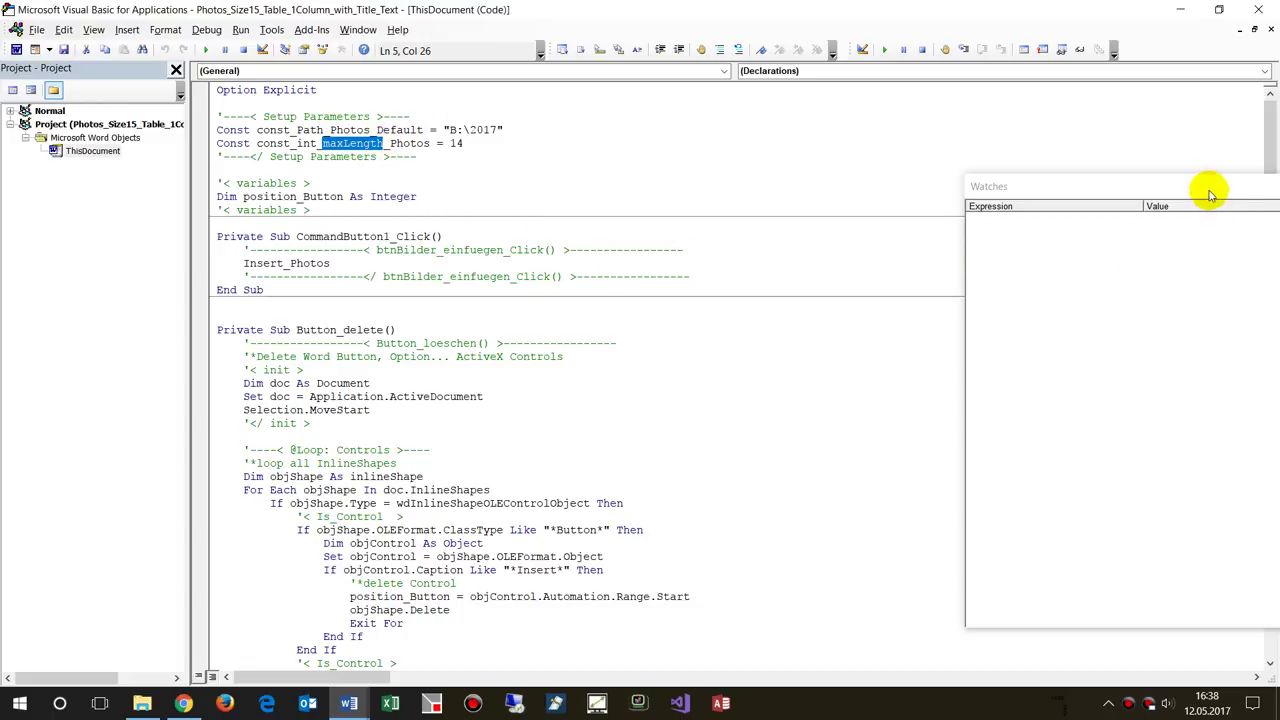
Close the Watches window and exit the VBA editor back to the Word template
left_click_drag(1206, 190, 605, 148)
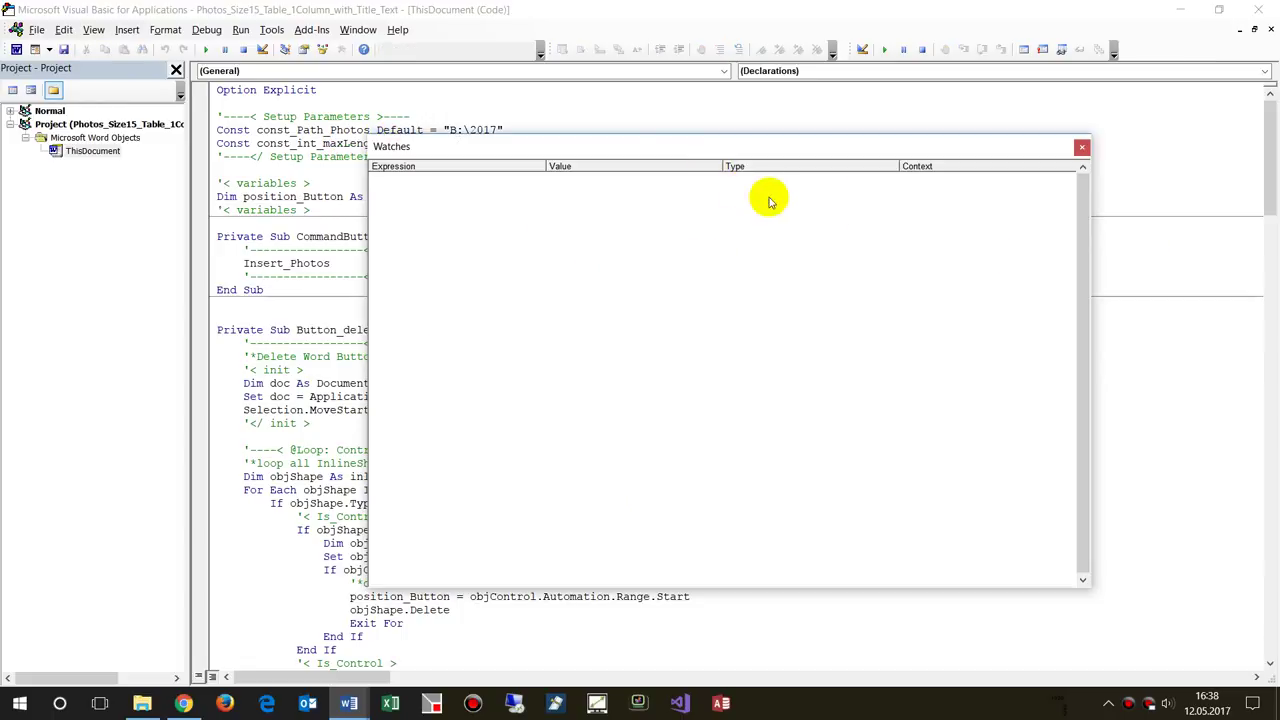
left_click(1081, 147)
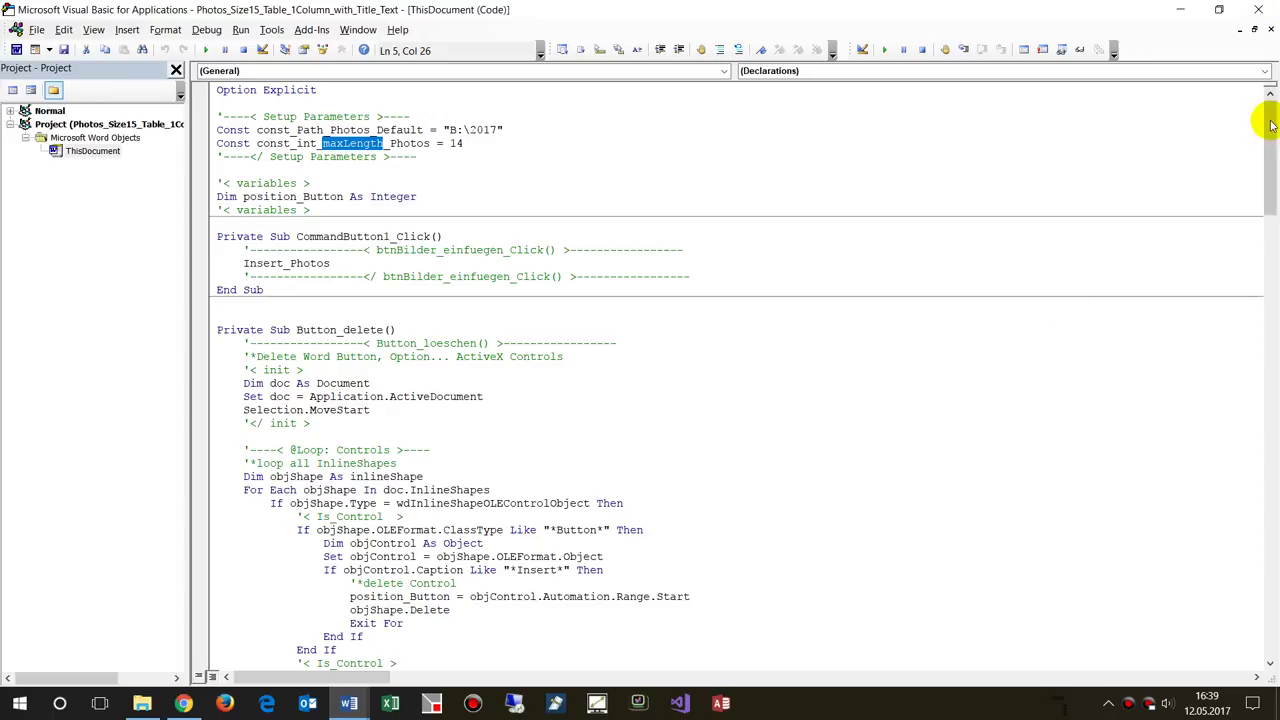
left_click_drag(1270, 122, 1273, 32)
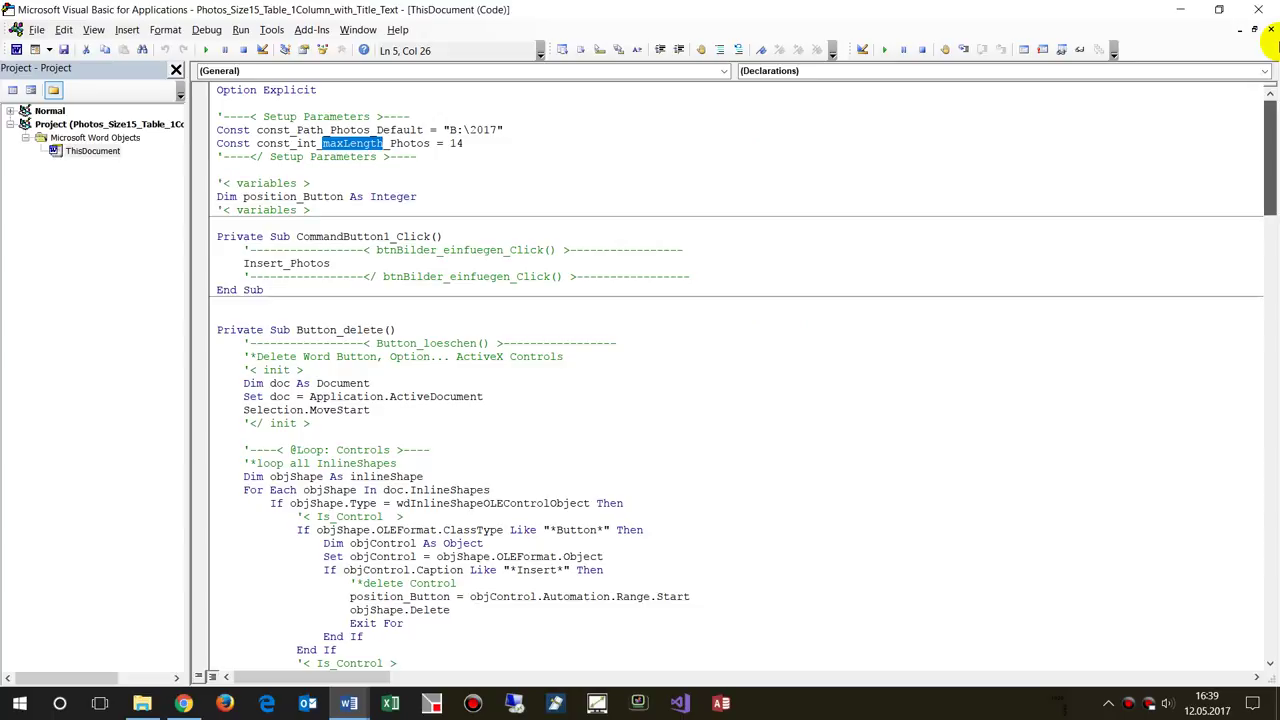
left_click(1258, 9)
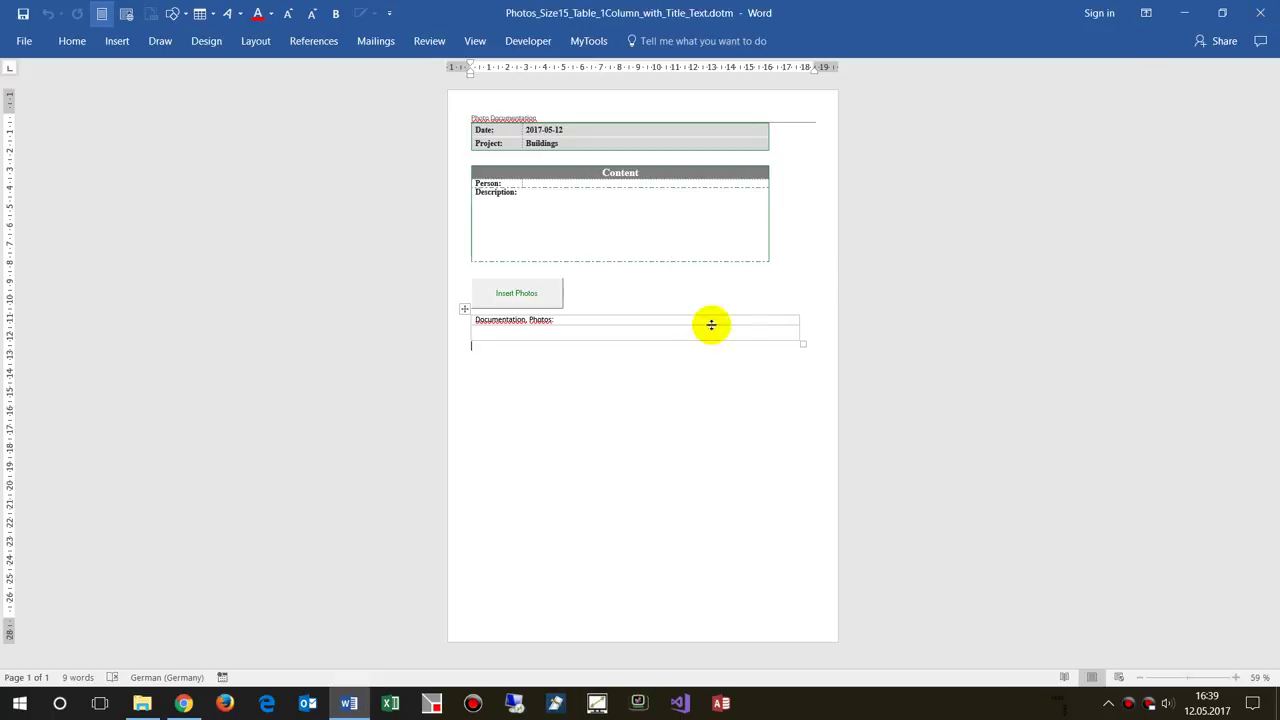
Apply the yellow Grid Table style to the Documentation, Photos table
left_click(488, 331)
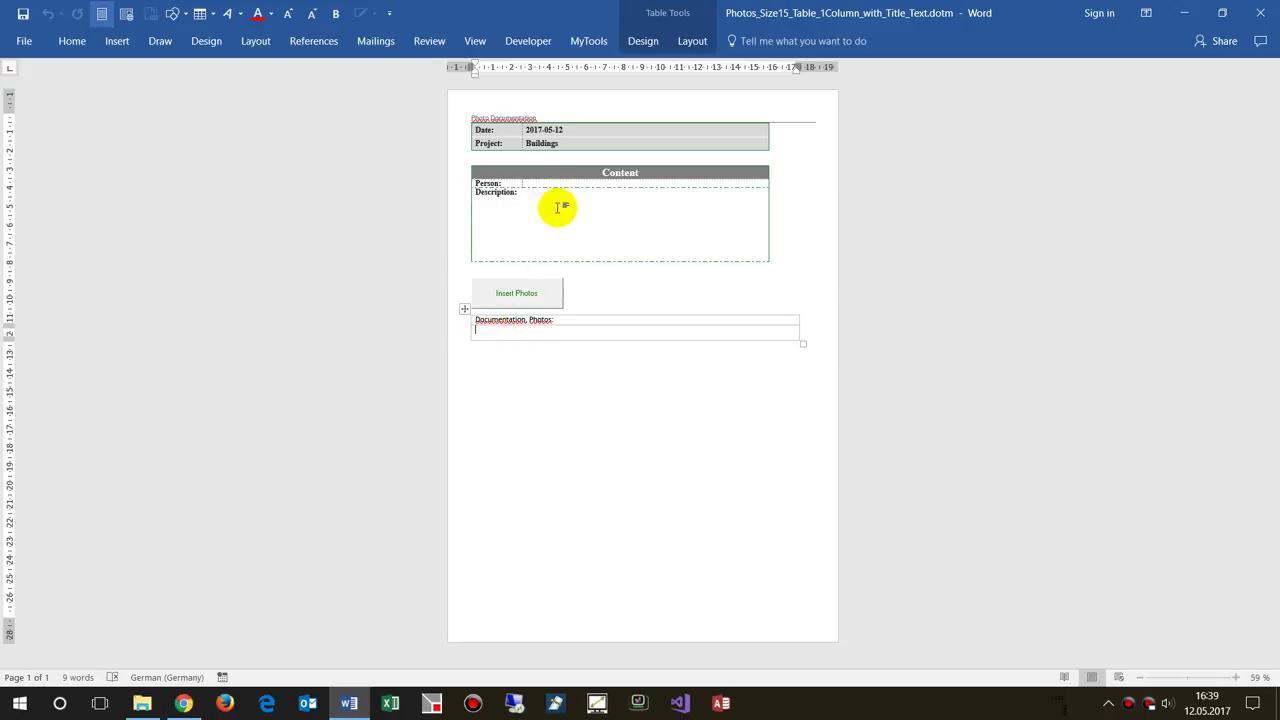
left_click(464, 309)
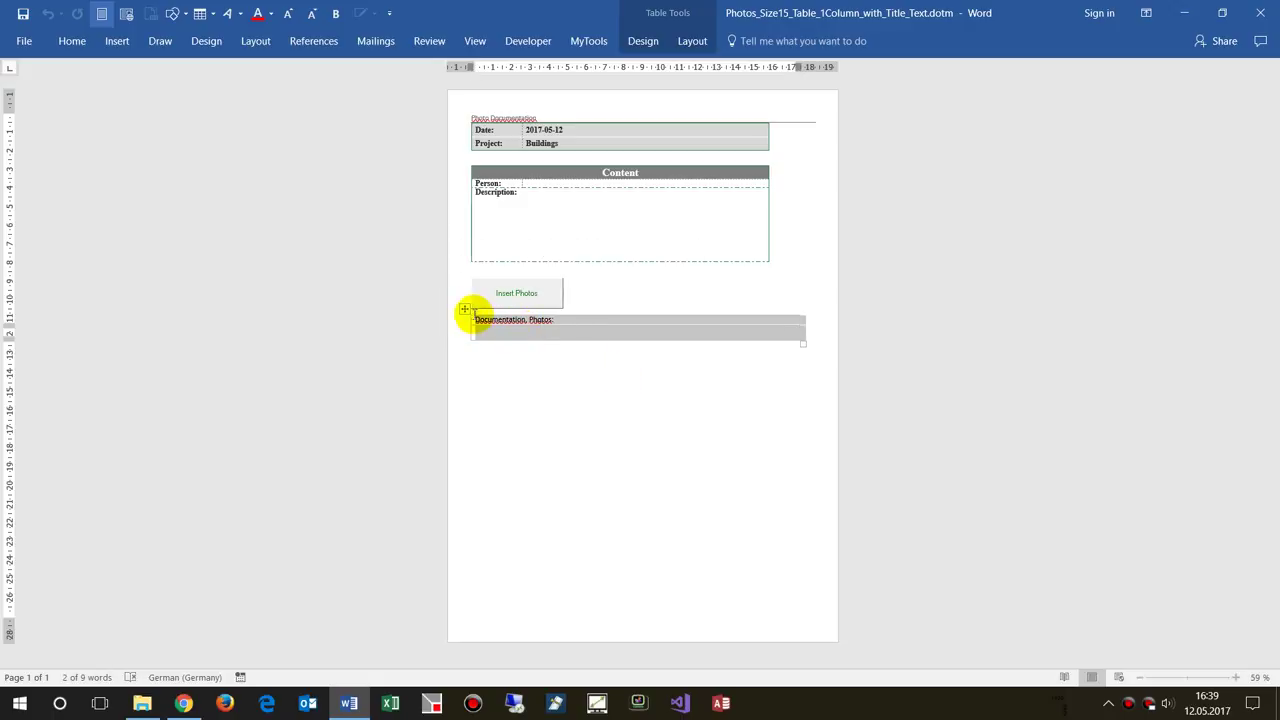
left_click(643, 41)
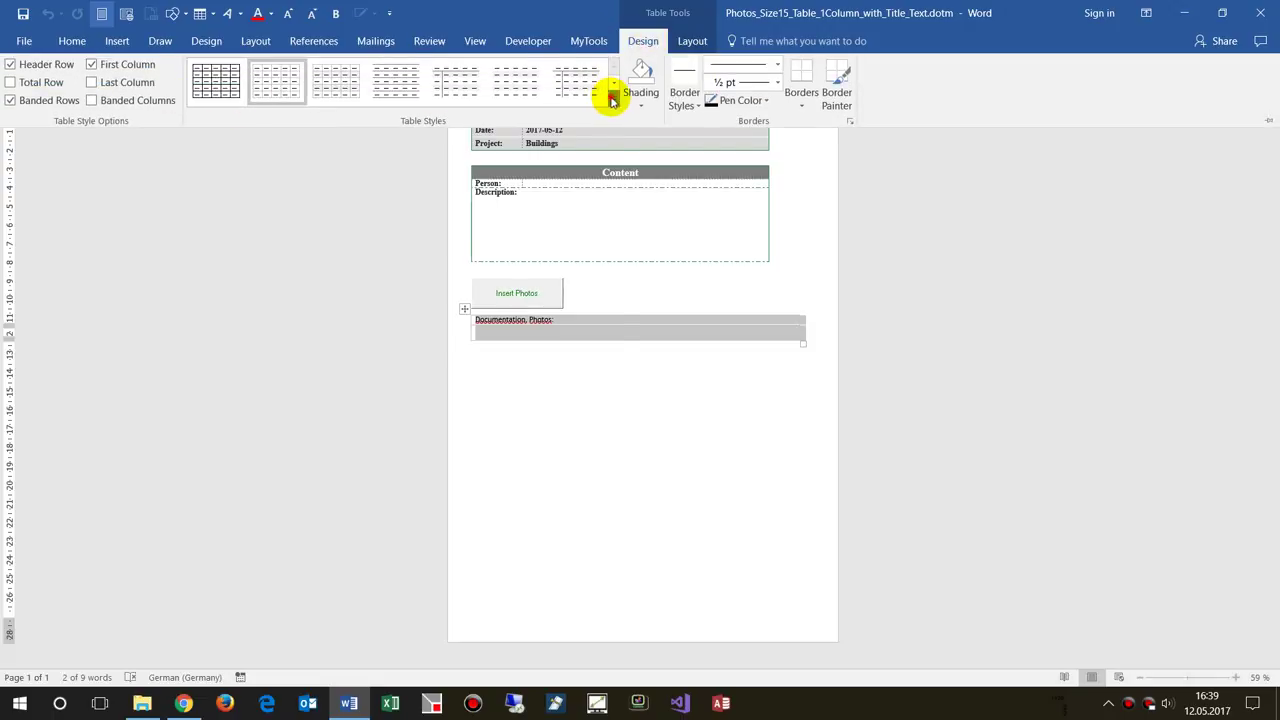
left_click(610, 96)
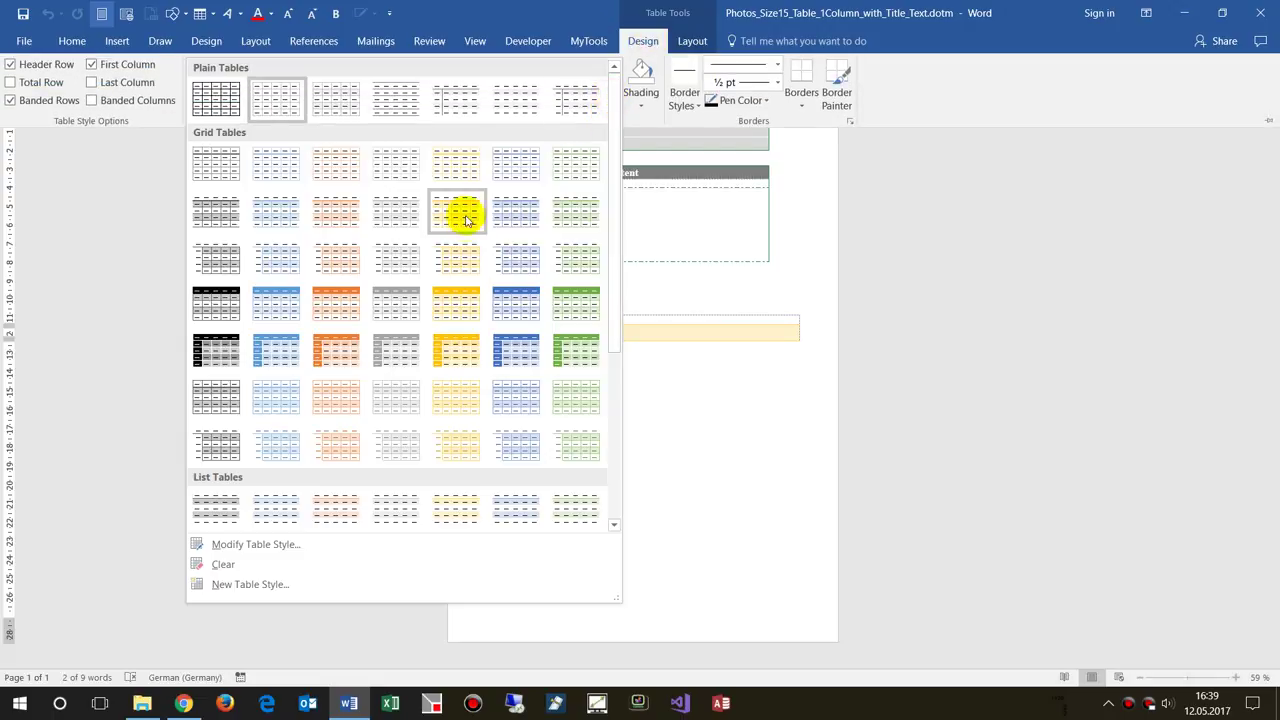
left_click(457, 305)
left_click(693, 375)
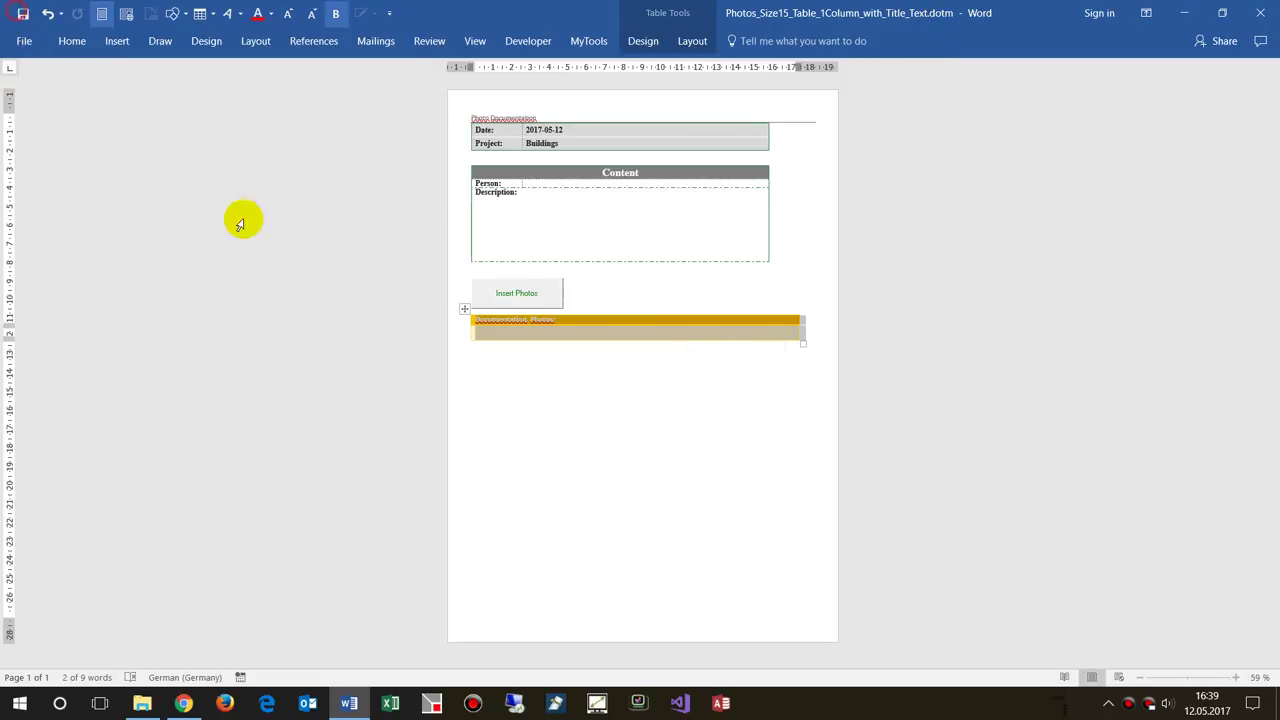
left_click(556, 458)
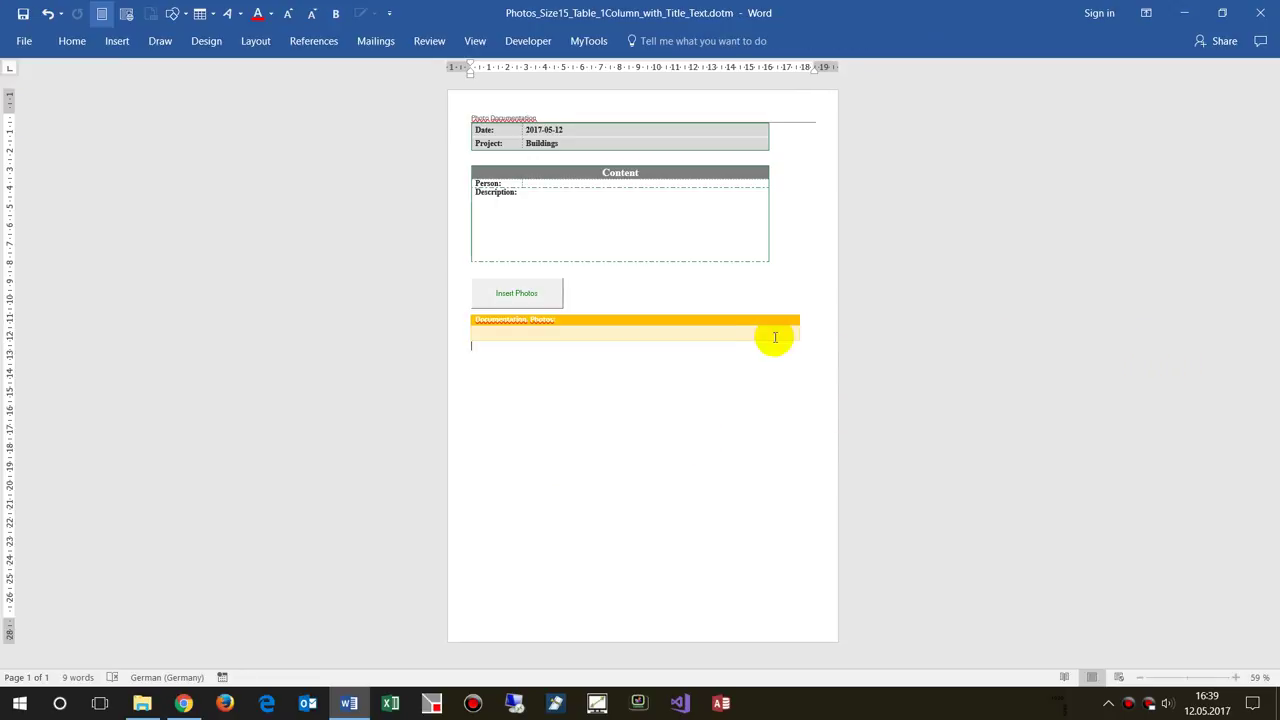
Close the template and start a photo import in a new document based on it
left_click(1260, 13)
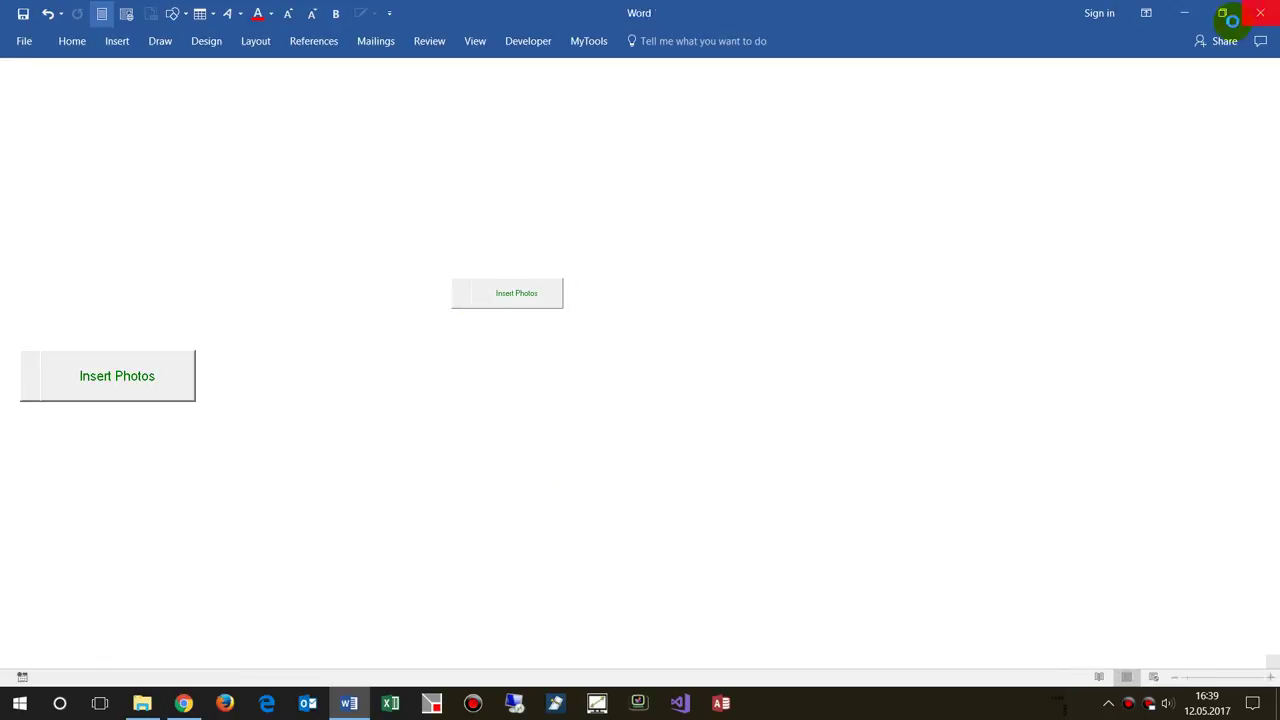
double_click(422, 270)
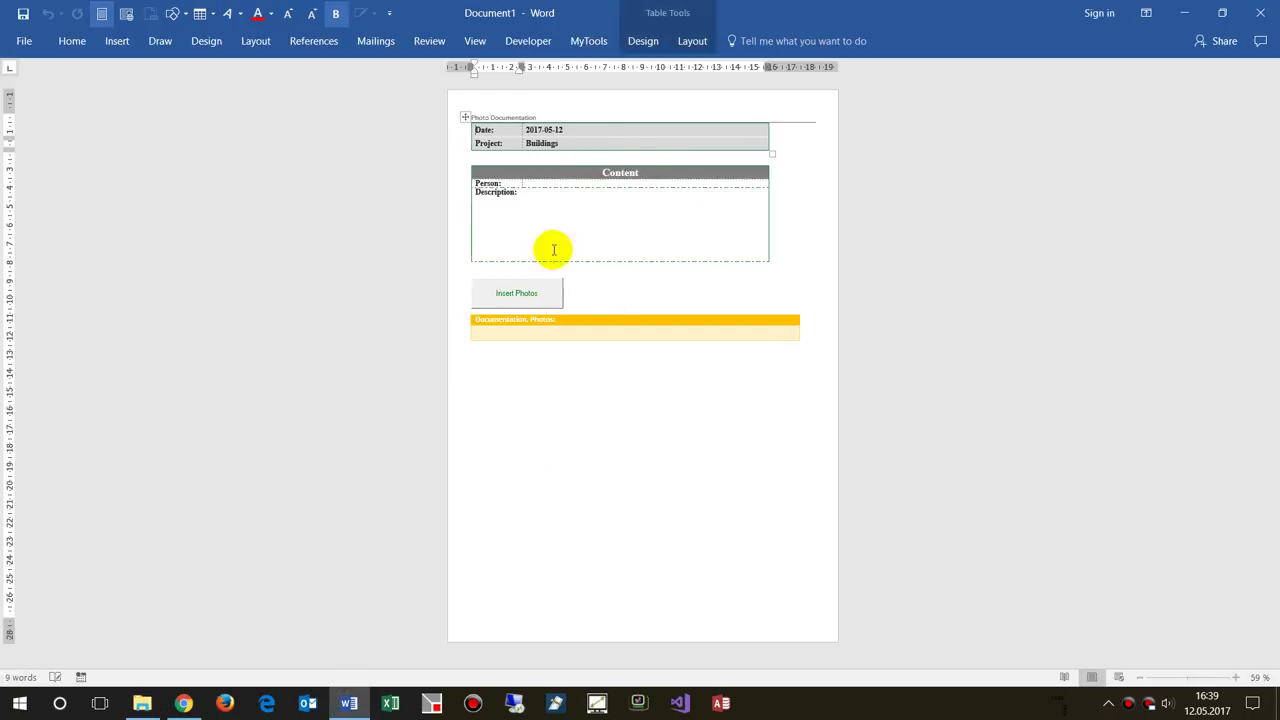
left_click(509, 291)
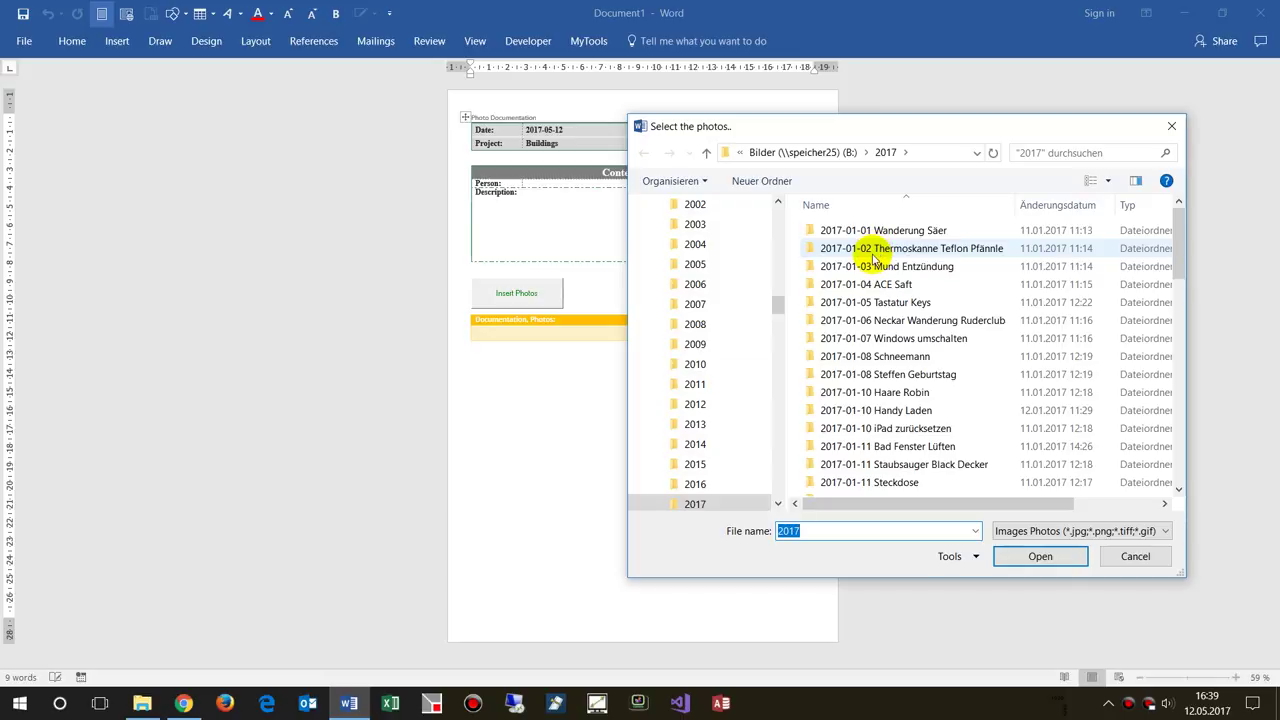
Import the first six photos from the 2017-01-02 Thermoskanne Teflon Pfännle folder, then minimize Word
double_click(875, 254)
left_click(855, 208)
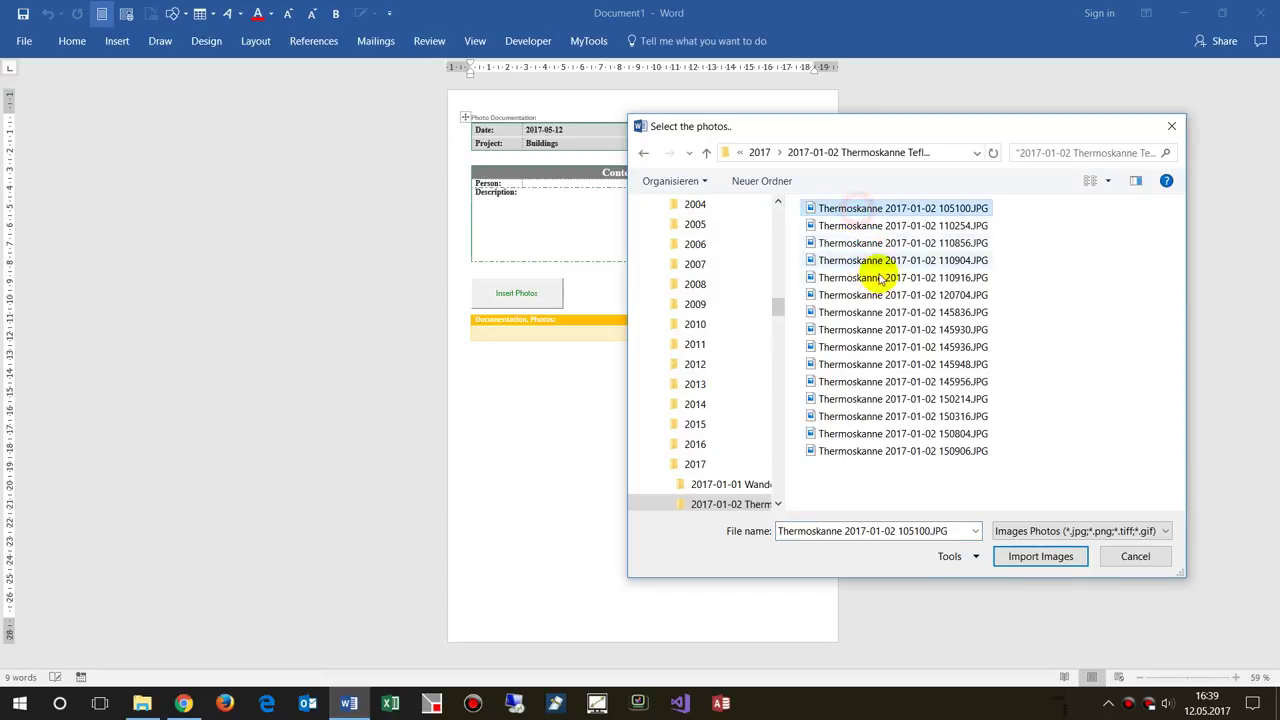
left_click(897, 294, "shift")
left_click(1106, 184)
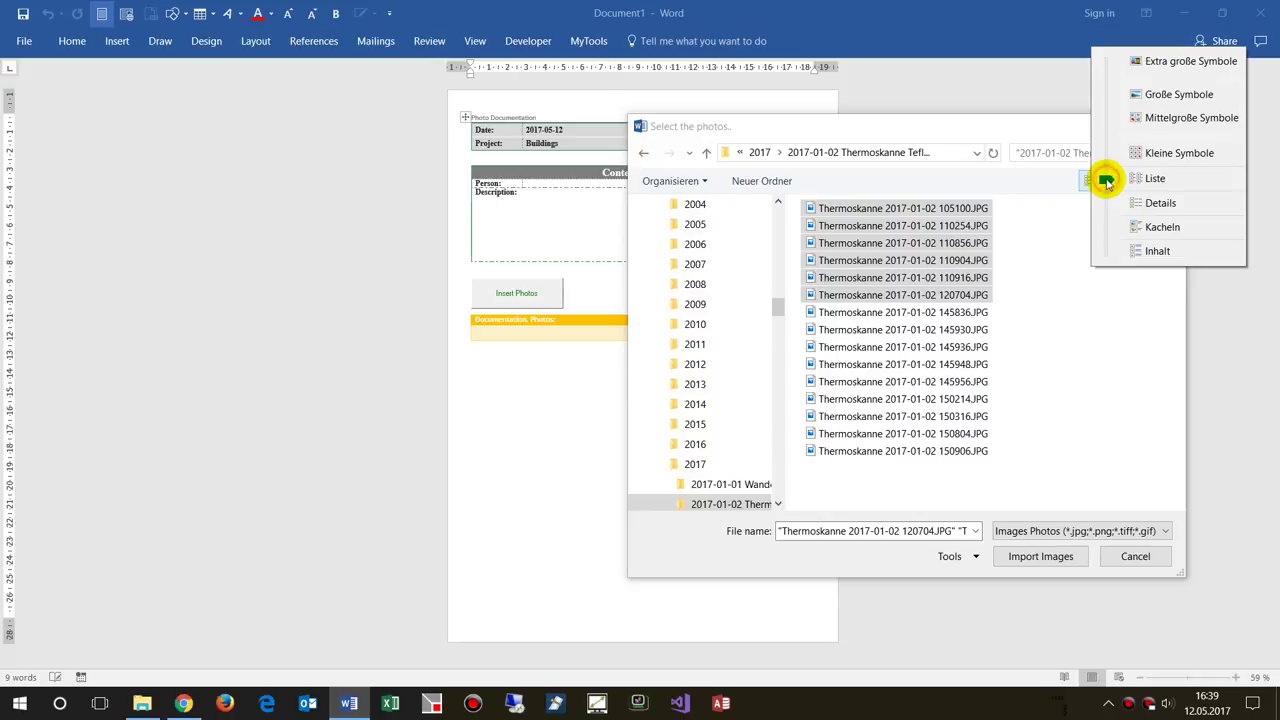
left_click(1137, 104)
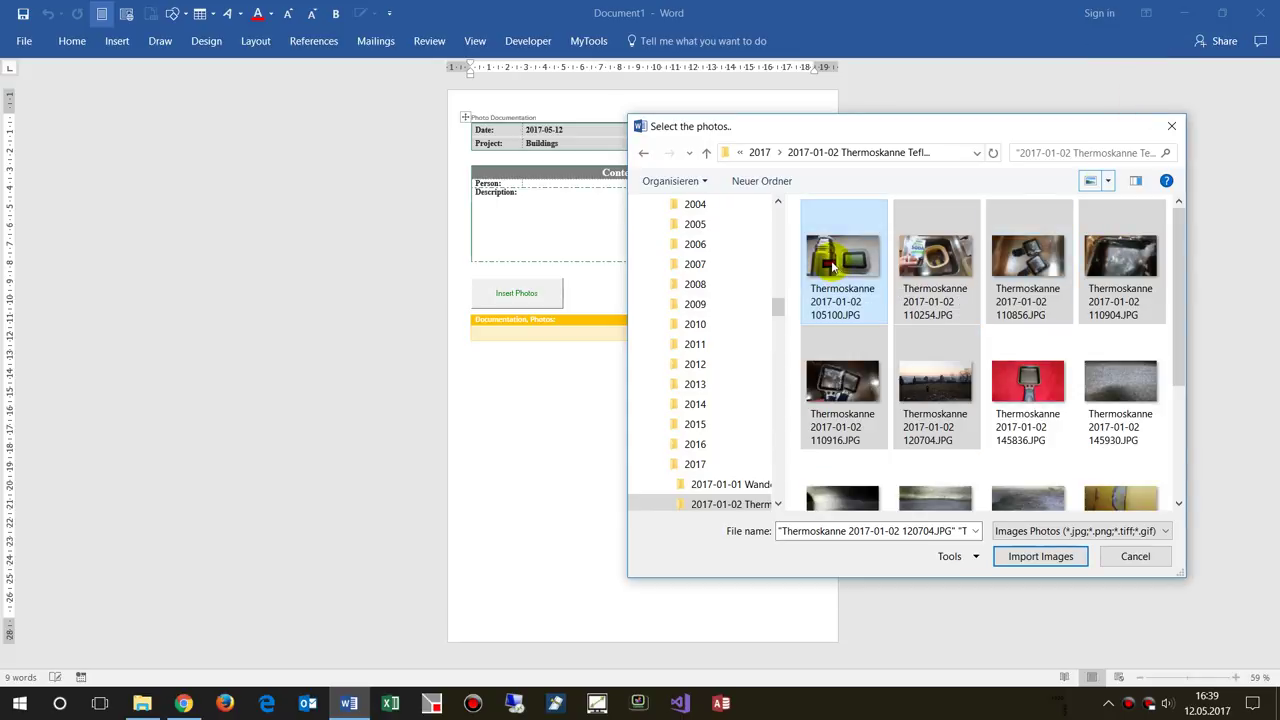
left_click(1040, 557)
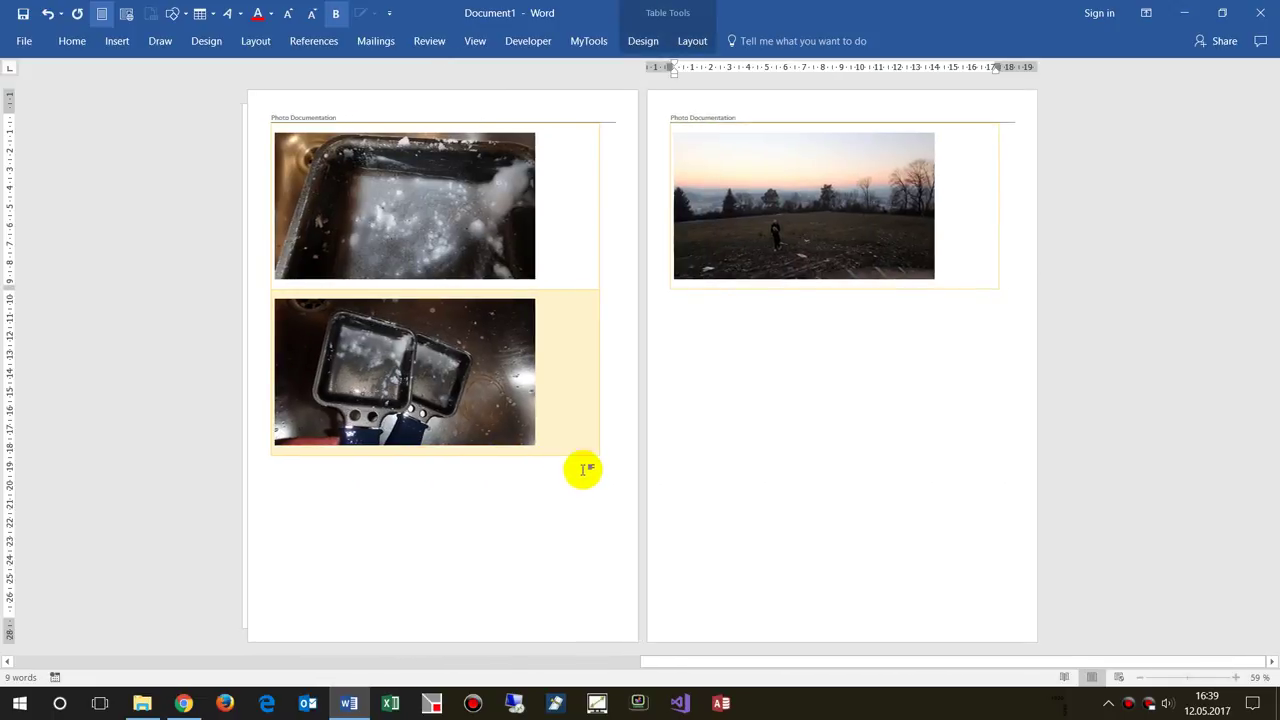
left_click(1184, 12)
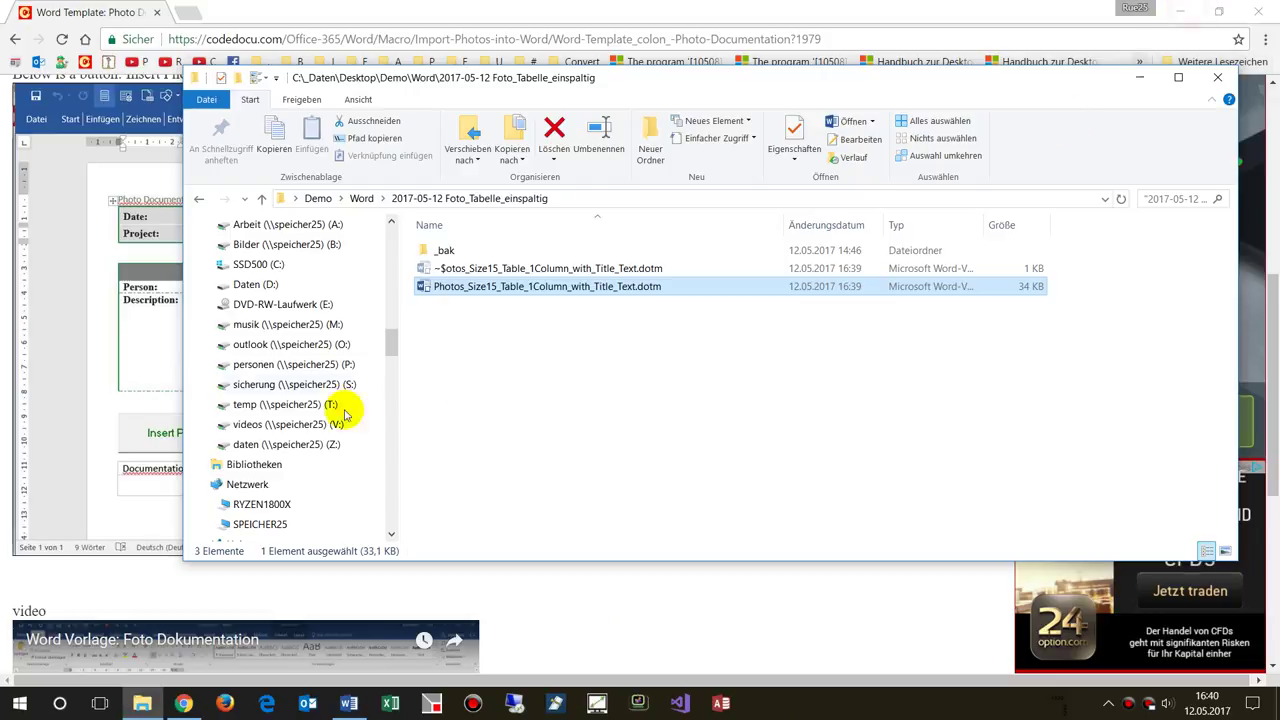
In Chrome, open CodeDocu.com's Office 365 list and the 'Word Template: Photo Documentation' article
left_click(76, 593)
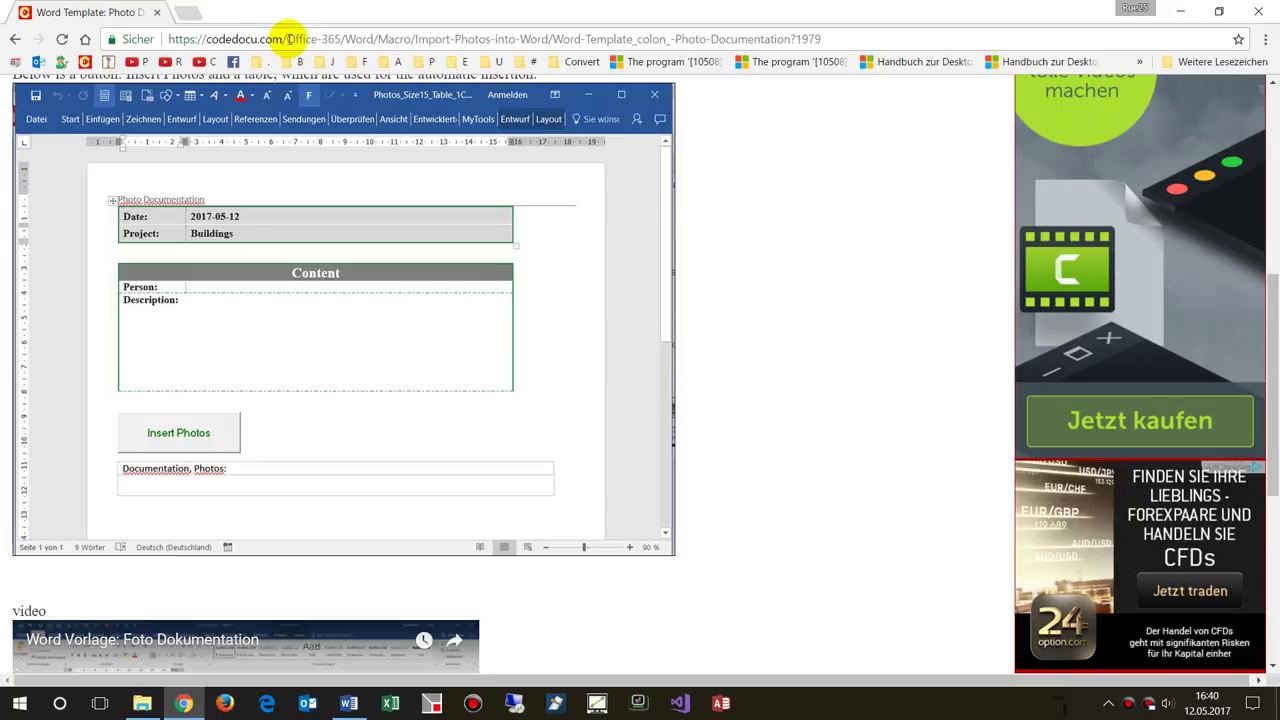
scroll(877, 374, "up", 5)
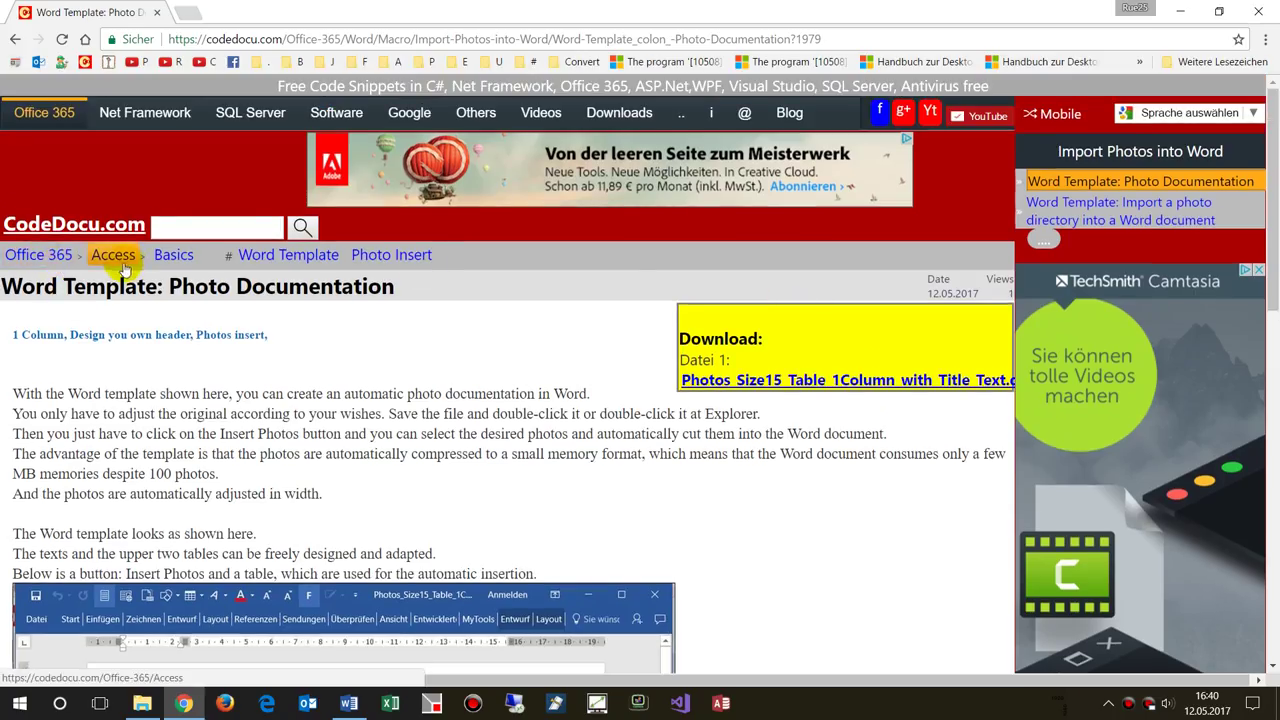
mouse_move(55, 118)
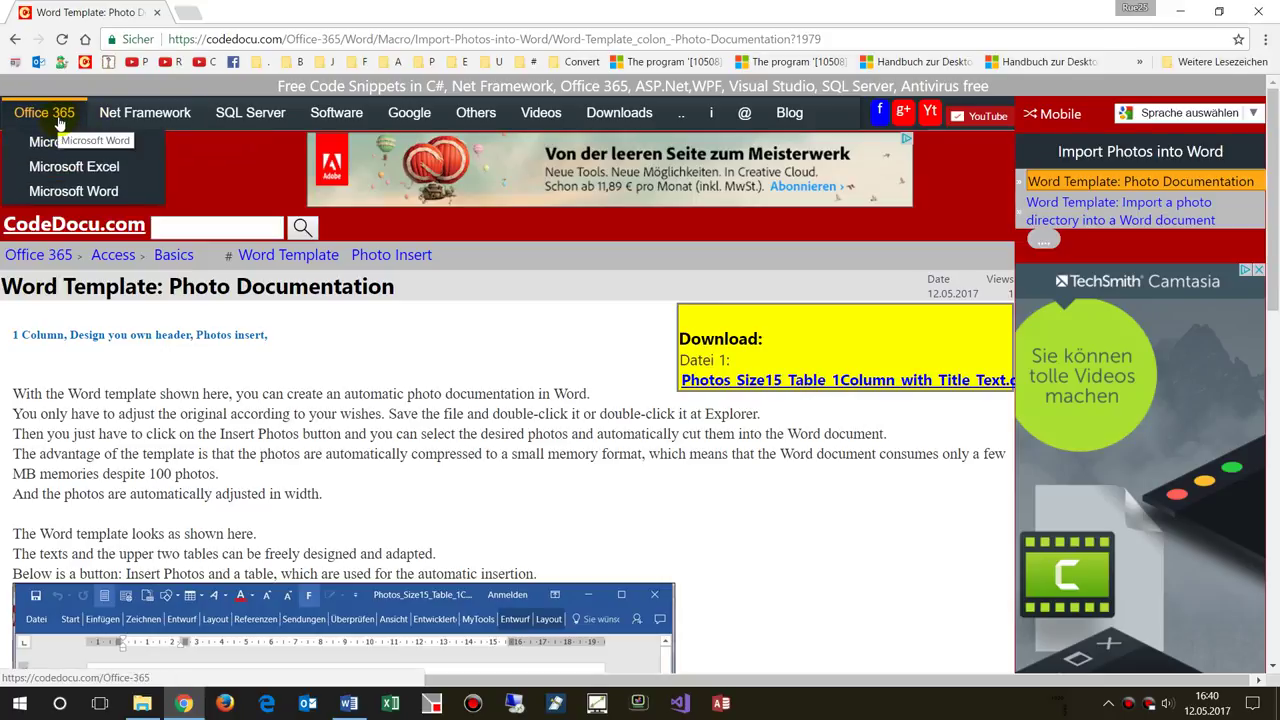
left_click(36, 254)
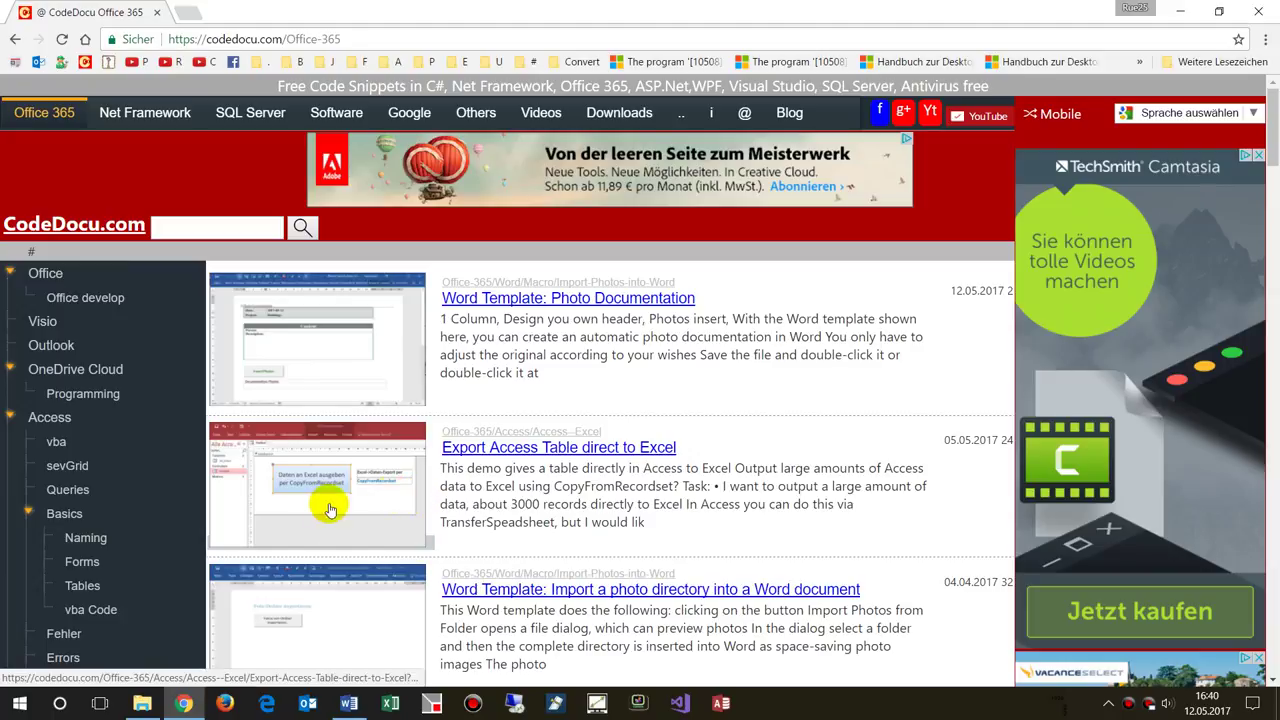
left_click(580, 299)
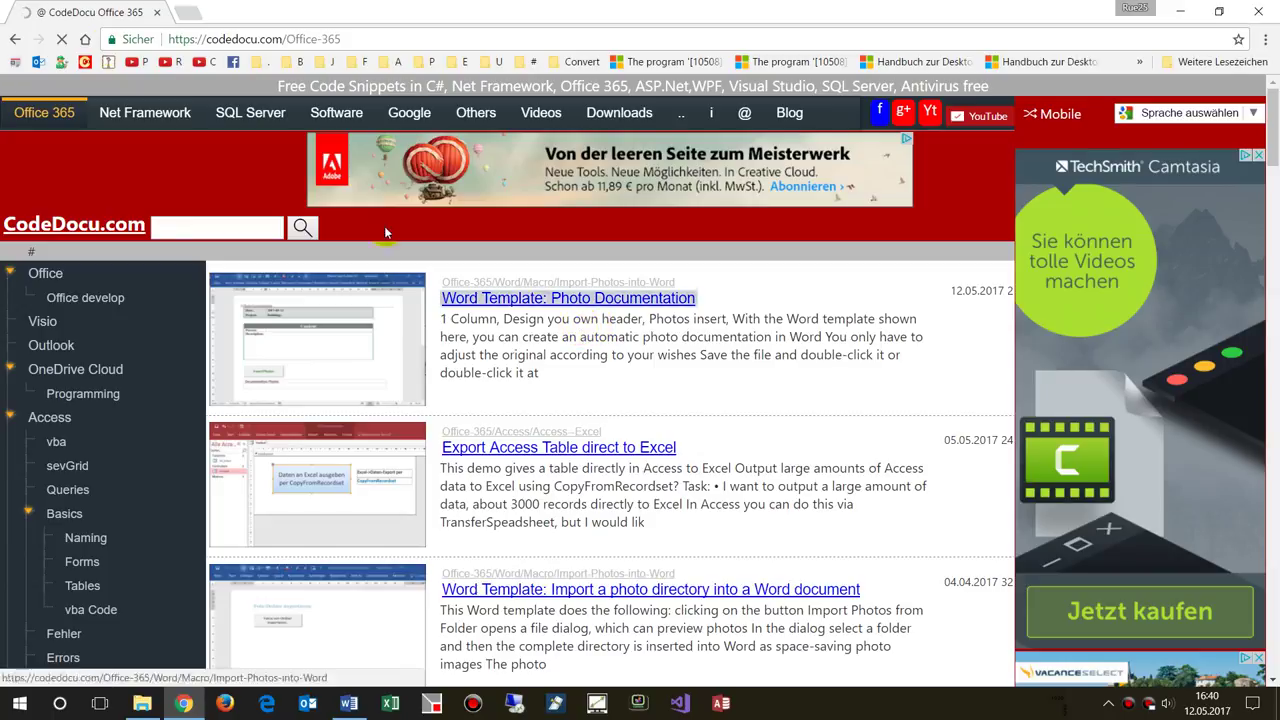
Download Photos_Size15_Table_1Column_with_Title_Text.dotm from the article's Download box
left_click(343, 38)
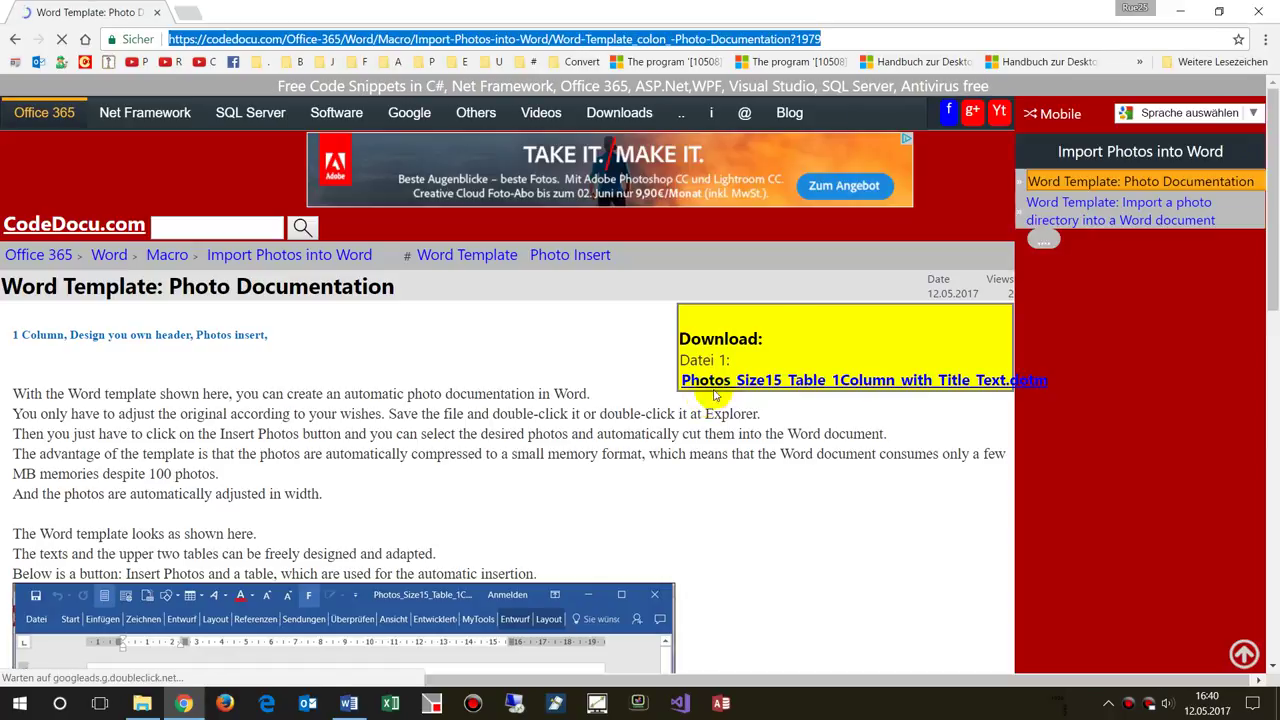
left_click(797, 385)
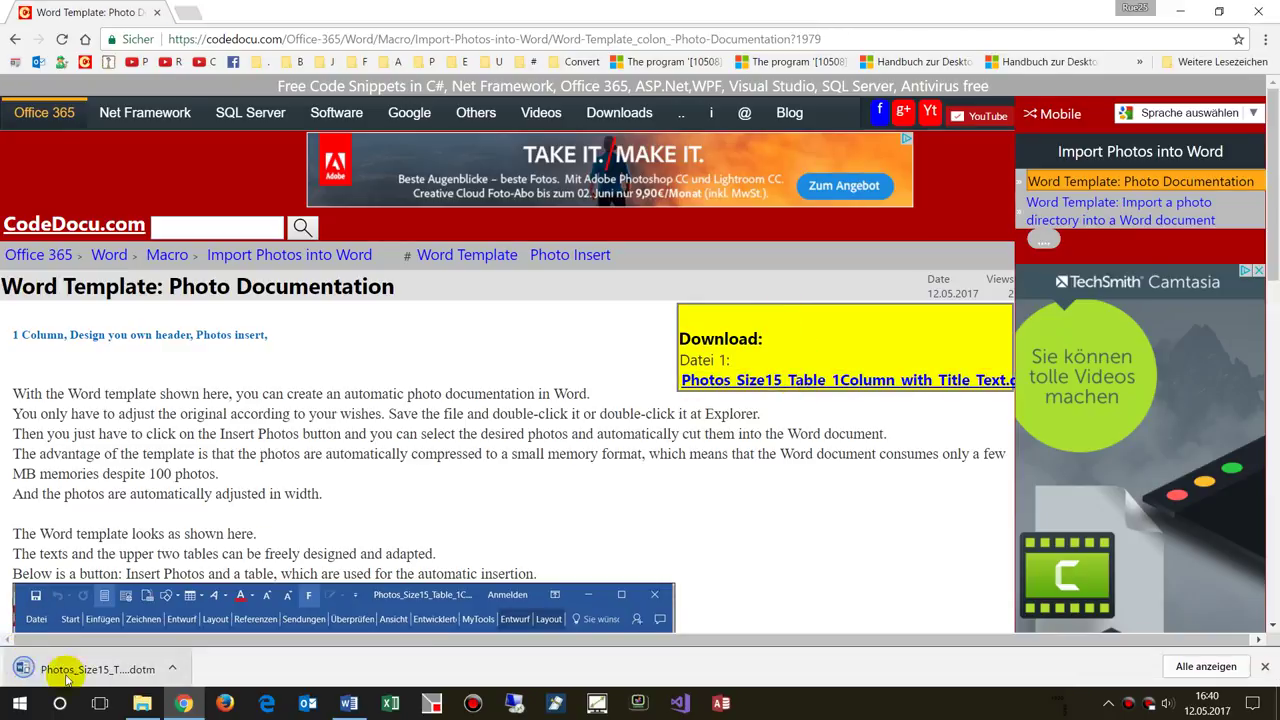